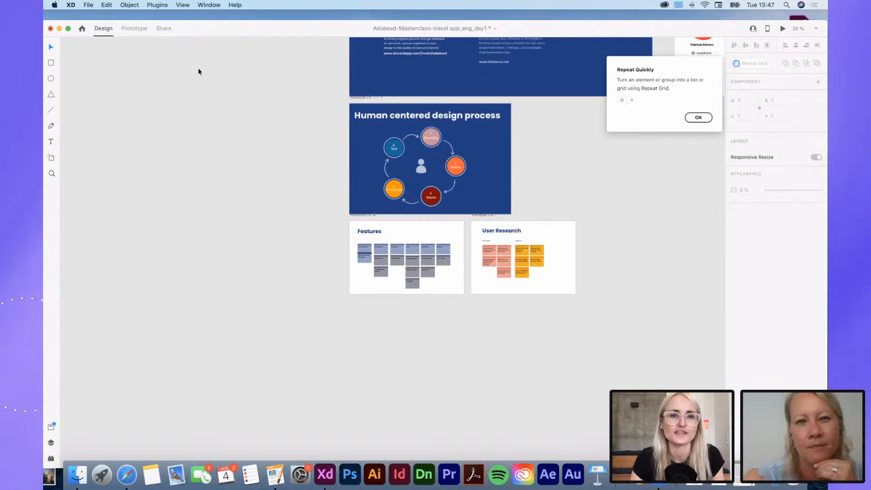
Step: Look over the masterclass document's artboards, from the design process and research boards to the Topic, Resourcen and Design pages
{"action": "left_click_drag", "start_coordinate": [211, 30], "coordinate": [212, 23]}
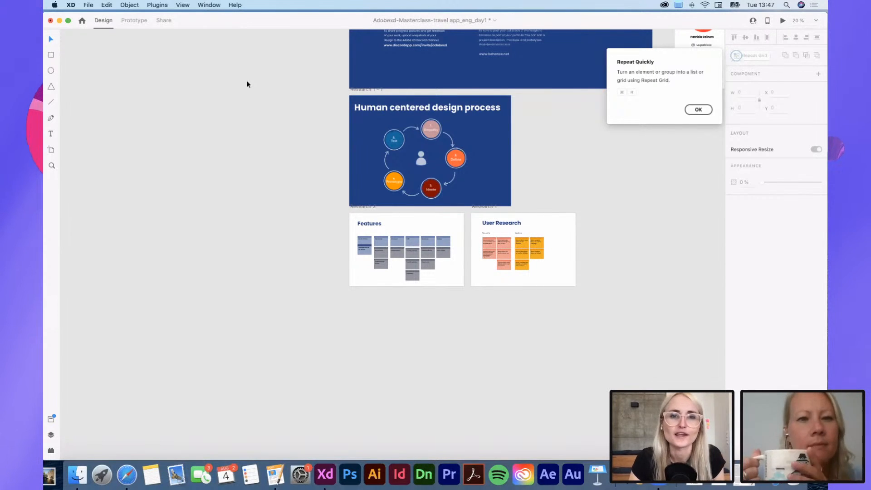
{"action": "scroll", "coordinate": [459, 291], "scroll_direction": "down", "scroll_amount": 5}
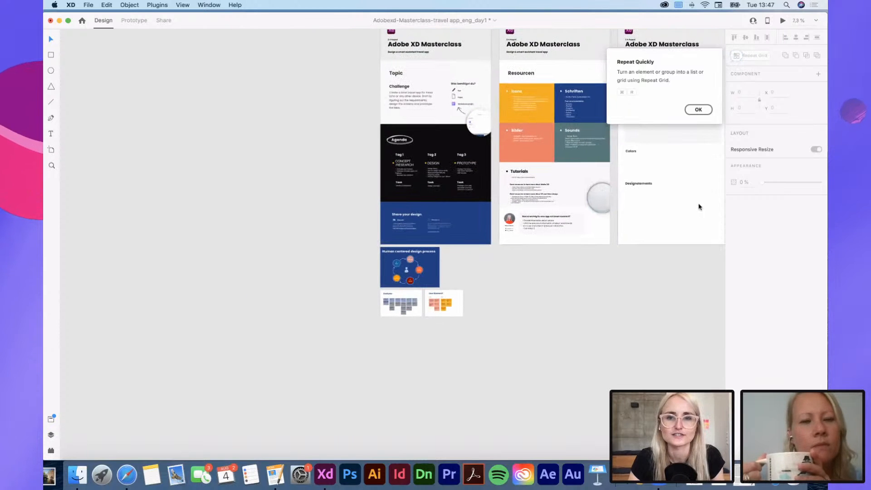
{"action": "scroll", "coordinate": [454, 214], "scroll_direction": "up", "scroll_amount": 5}
{"action": "scroll", "coordinate": [454, 214], "scroll_direction": "left", "scroll_amount": 5}
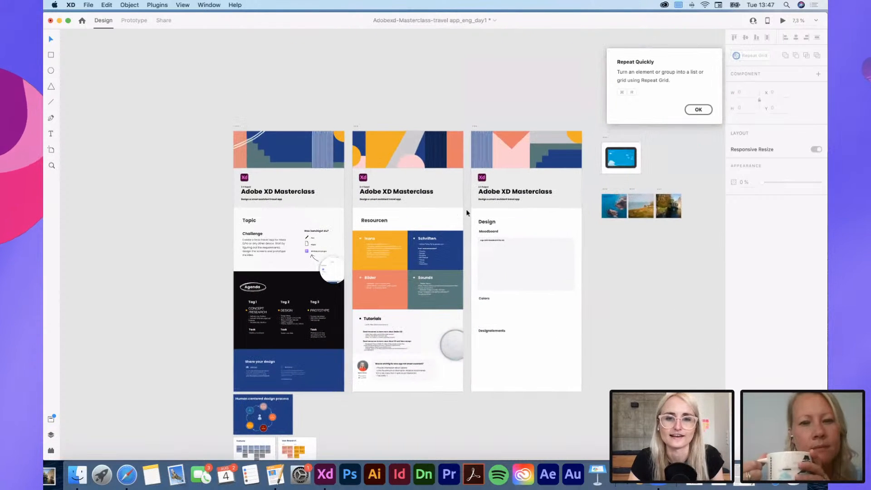
{"action": "scroll", "coordinate": [567, 292], "scroll_direction": "left", "scroll_amount": 3}
{"action": "scroll", "coordinate": [568, 293], "scroll_direction": "down", "scroll_amount": 1}
{"action": "scroll", "coordinate": [534, 285], "scroll_direction": "up", "scroll_amount": 3}
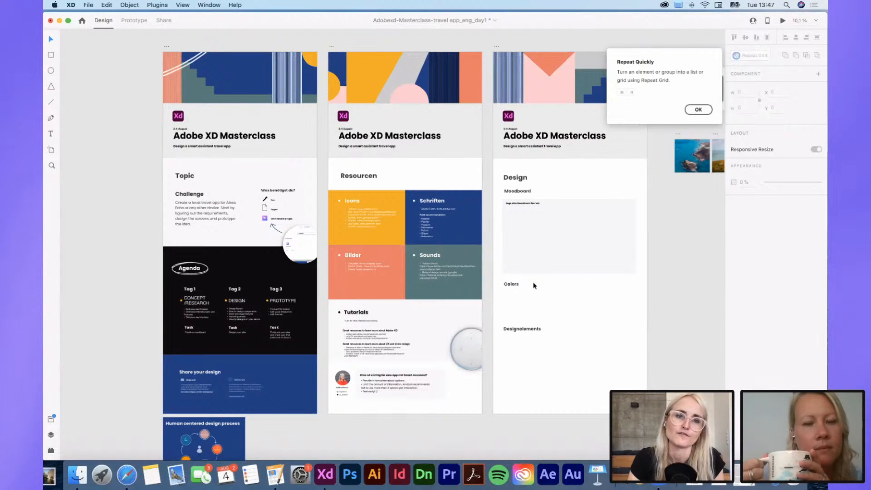
{"action": "scroll", "coordinate": [533, 282], "scroll_direction": "down", "scroll_amount": 2}
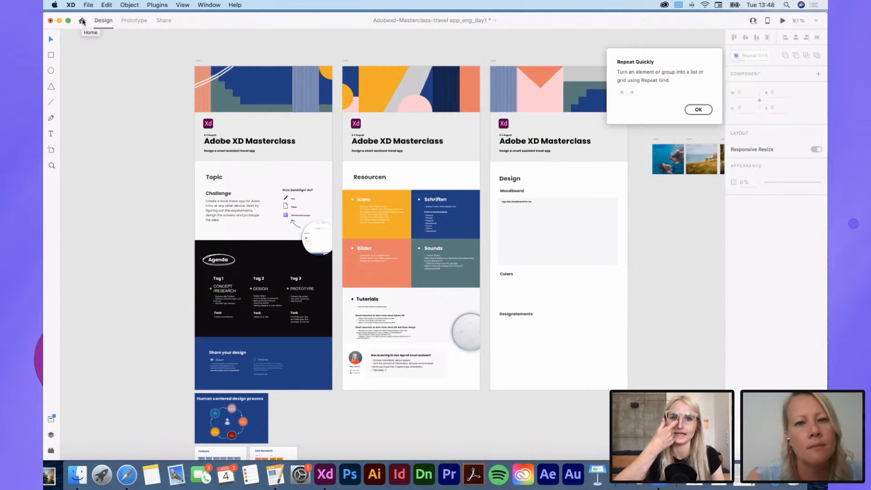
Step: Review the social media and mobile artboard presets, and create a new document with the iPad, Nexus 9 (768 × 1024) preset
{"action": "left_click", "coordinate": [82, 21]}
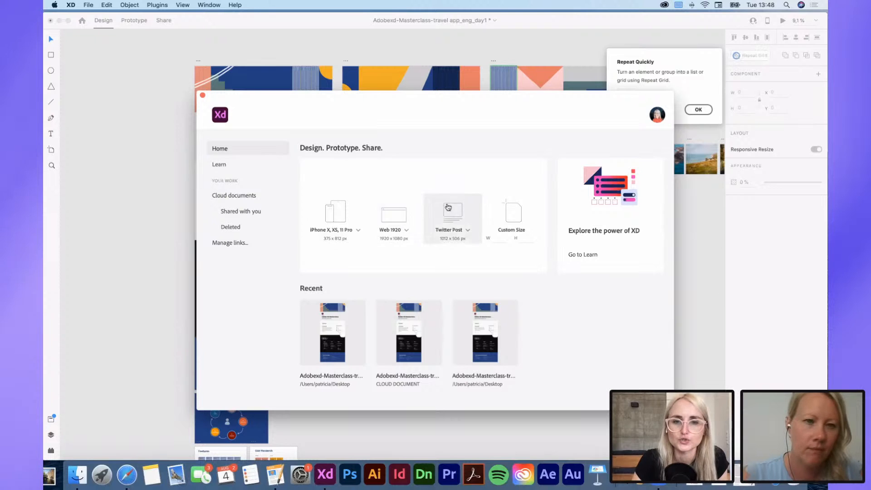
{"action": "left_click", "coordinate": [468, 231]}
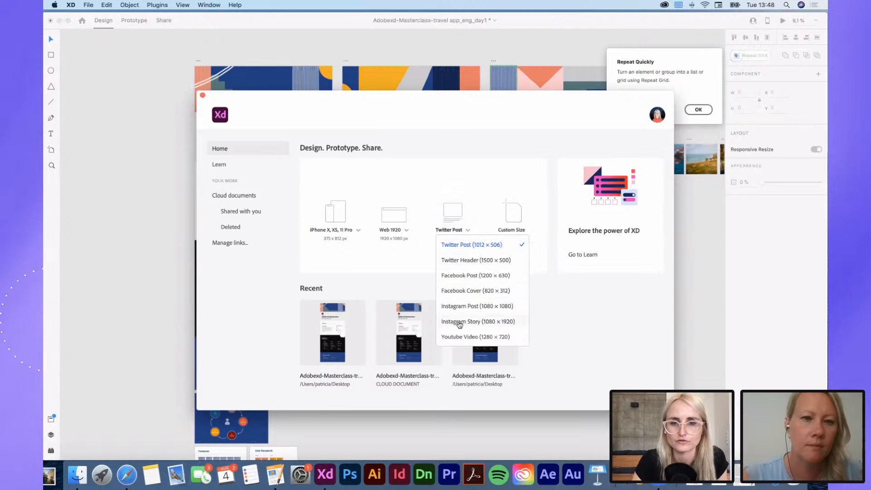
{"action": "left_click", "coordinate": [468, 181]}
{"action": "left_click", "coordinate": [359, 232]}
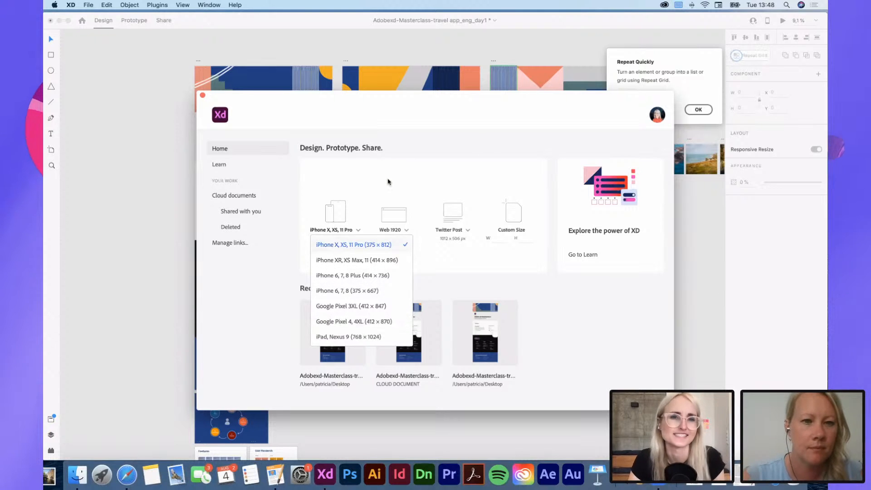
{"action": "left_click", "coordinate": [445, 189]}
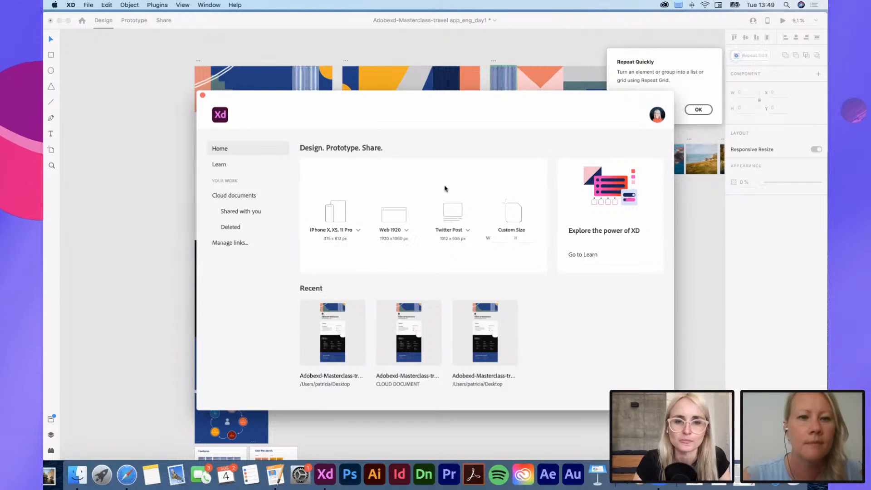
{"action": "left_click", "coordinate": [359, 234]}
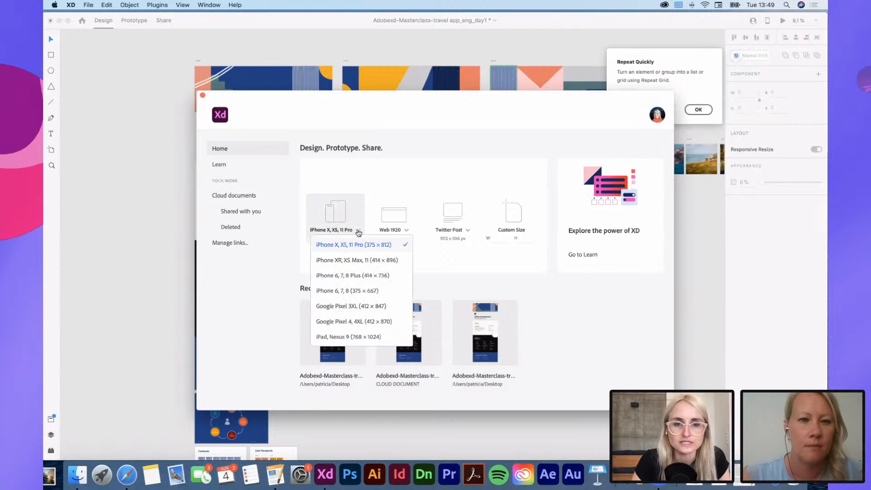
{"action": "left_click", "coordinate": [341, 338]}
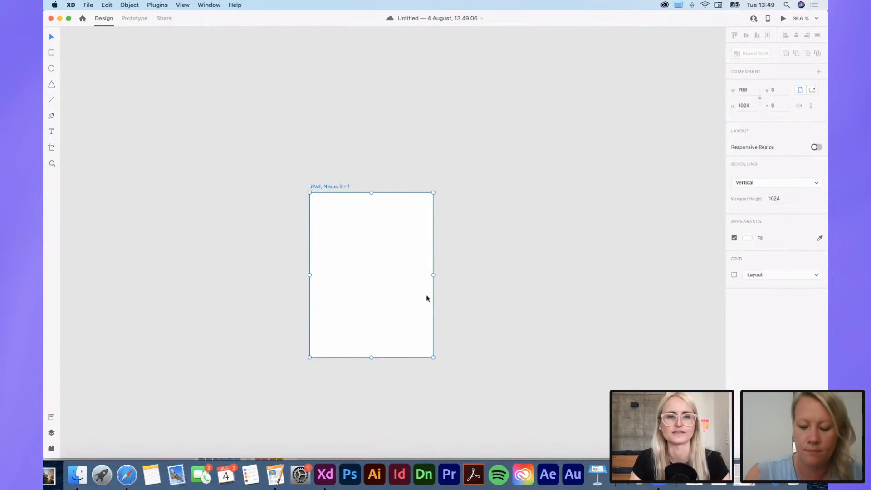
{"action": "left_click", "coordinate": [422, 140]}
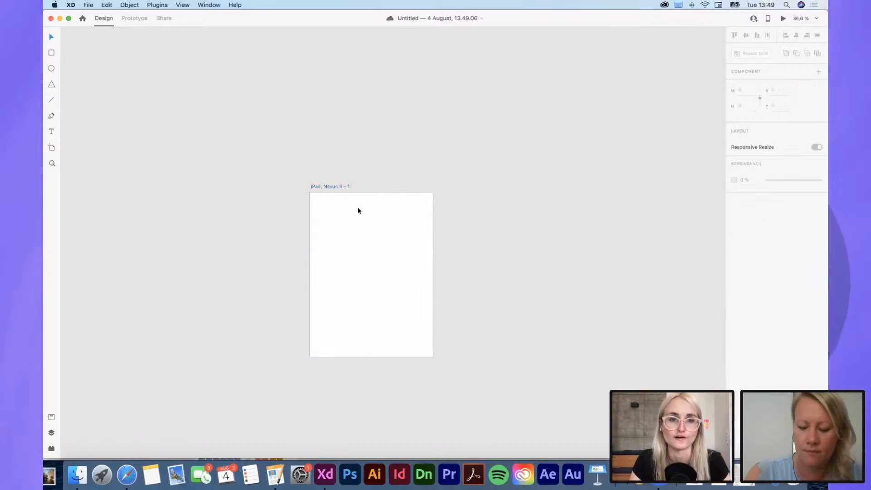
{"action": "scroll", "coordinate": [358, 207], "scroll_direction": "up", "scroll_amount": 3}
{"action": "left_click", "coordinate": [300, 179]}
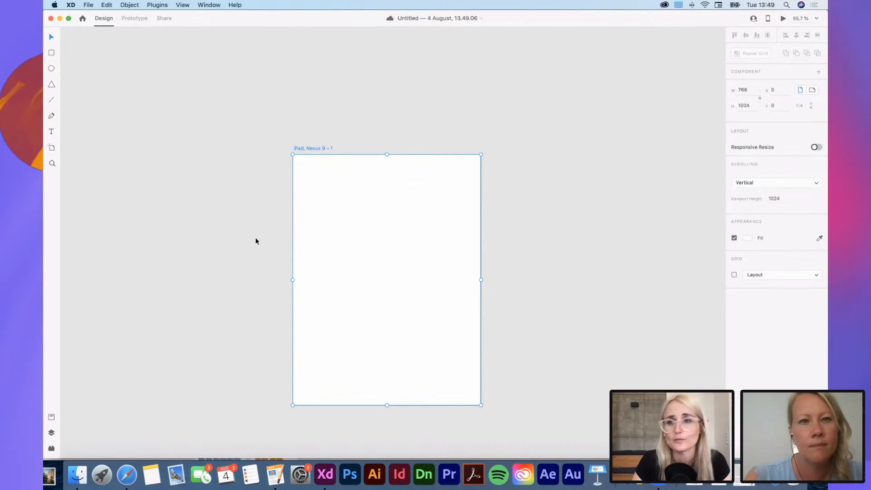
{"action": "left_click", "coordinate": [394, 140]}
{"action": "left_click", "coordinate": [312, 148]}
{"action": "scroll", "coordinate": [312, 148], "scroll_direction": "right", "scroll_amount": 5}
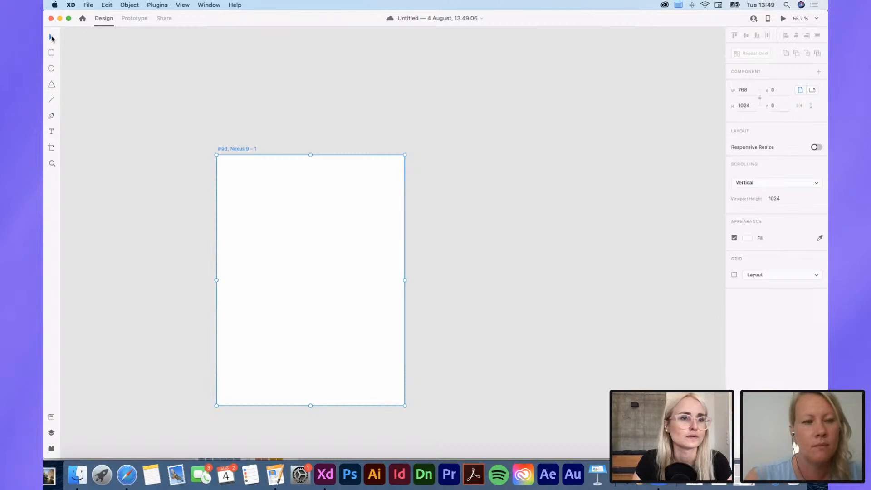
{"action": "left_click", "coordinate": [456, 177]}
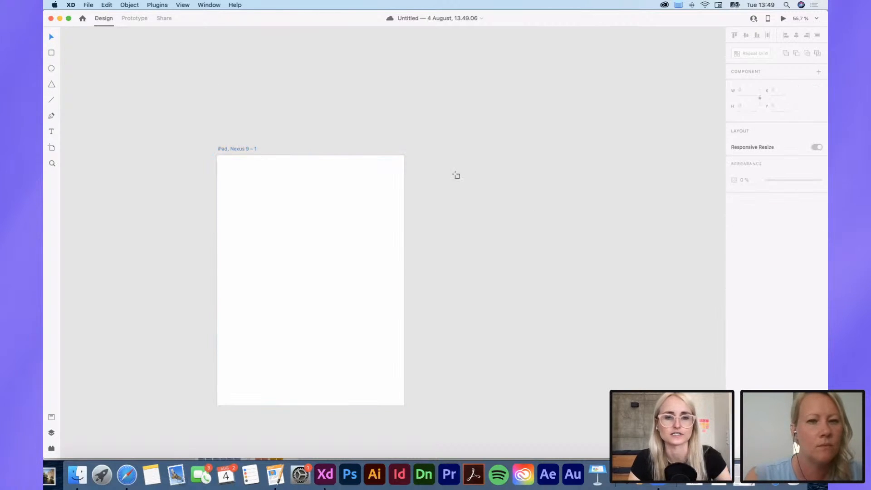
Step: Draw a custom artboard about 923 × 311 px beside the iPad, Nexus 9 artboard and delete it
{"action": "key", "text": "a"}
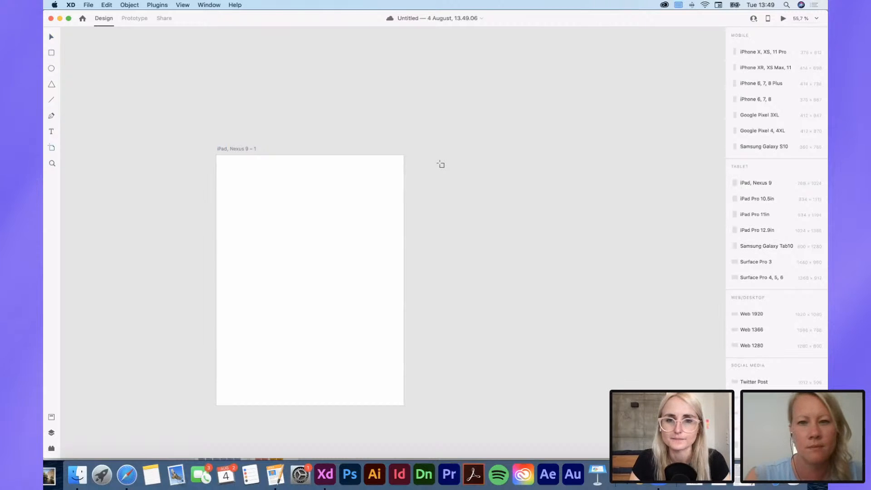
{"action": "scroll", "coordinate": [441, 164], "scroll_direction": "right", "scroll_amount": 2}
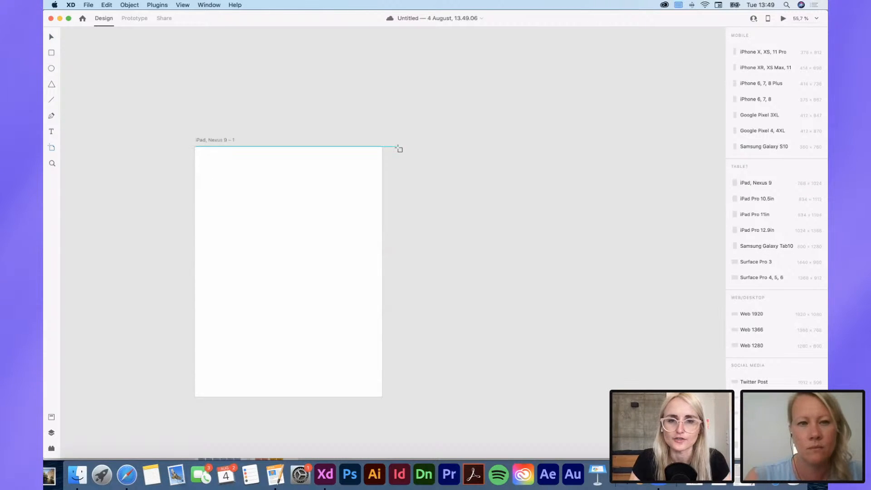
{"action": "left_click_drag", "start_coordinate": [398, 147], "coordinate": [619, 239]}
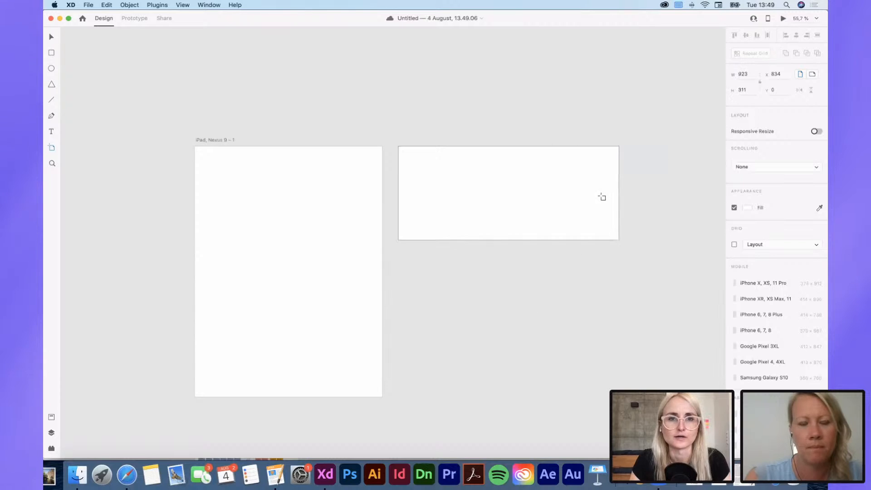
{"action": "left_click_drag", "start_coordinate": [601, 197], "coordinate": [552, 320]}
{"action": "key", "text": "Delete"}
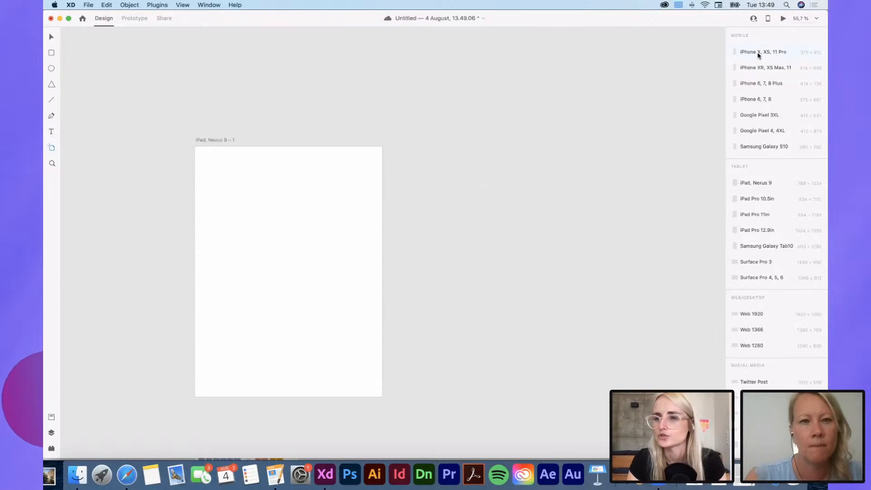
Step: Add an iPad Pro 11in artboard beside the existing one and set it to landscape orientation
{"action": "left_click", "coordinate": [752, 219]}
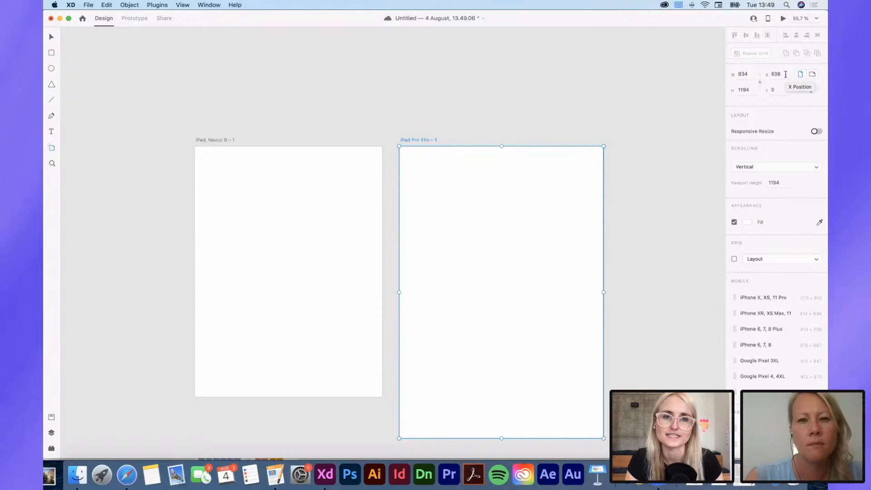
{"action": "left_click", "coordinate": [813, 75]}
{"action": "scroll", "coordinate": [395, 208], "scroll_direction": "right", "scroll_amount": 3}
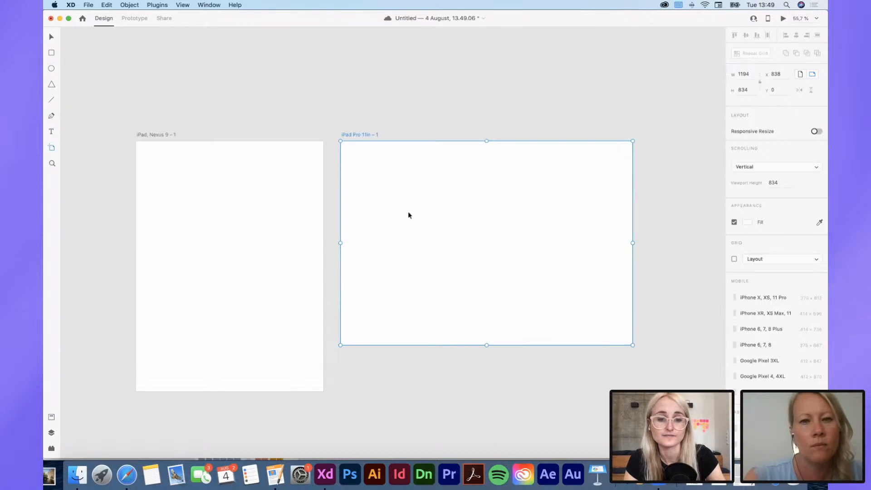
{"action": "key", "text": "v"}
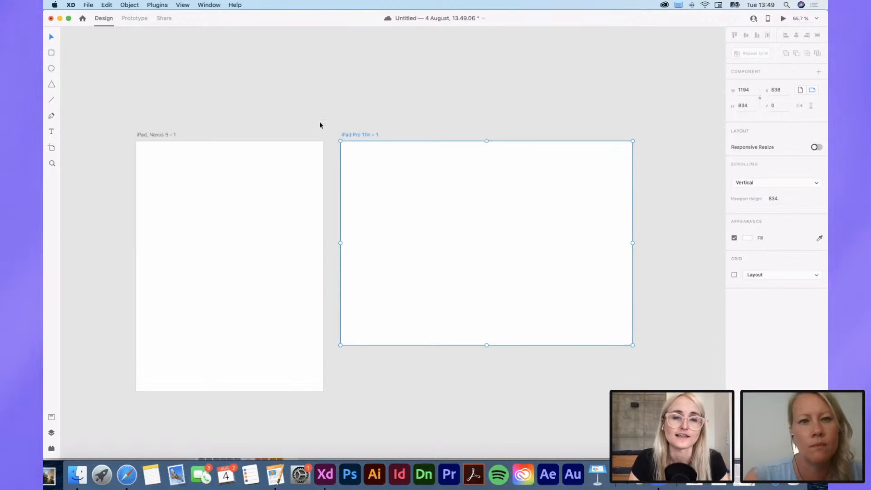
Step: Delete the iPad, Nexus 9 artboard and move the iPad Pro 11in artboard to about X 83, Y 31
{"action": "left_click", "coordinate": [147, 135]}
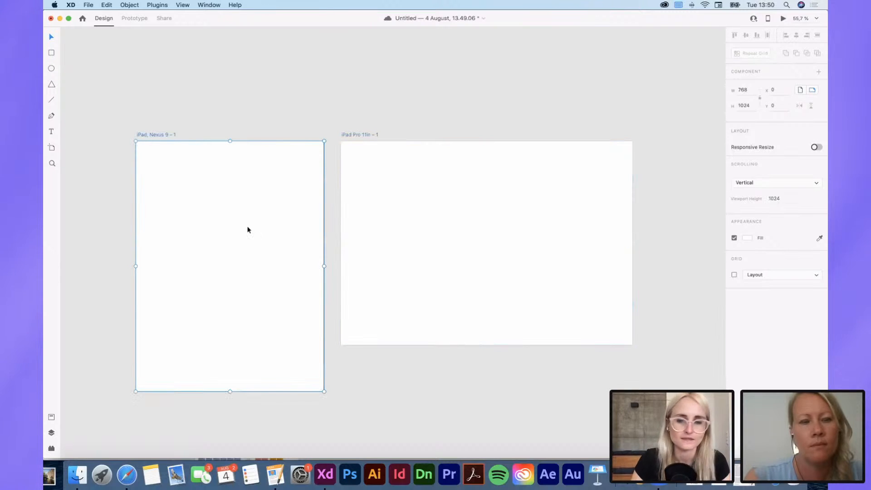
{"action": "key", "text": "Delete"}
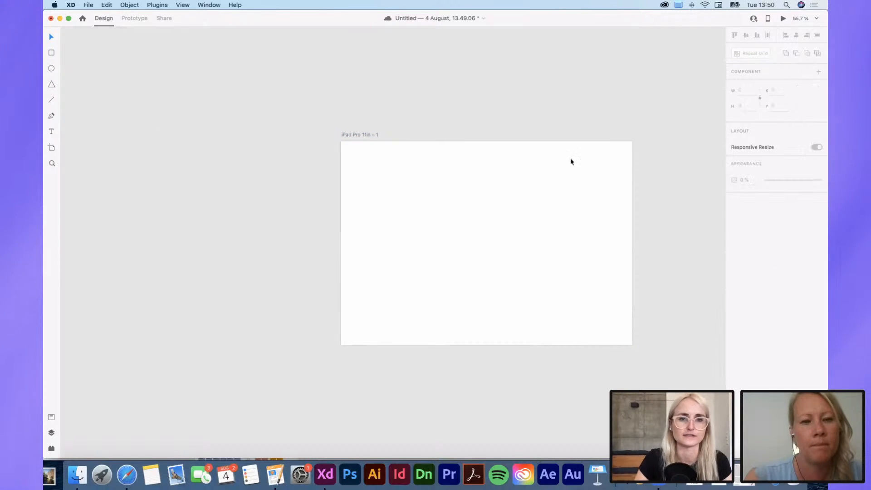
{"action": "left_click_drag", "start_coordinate": [369, 133], "coordinate": [250, 135]}
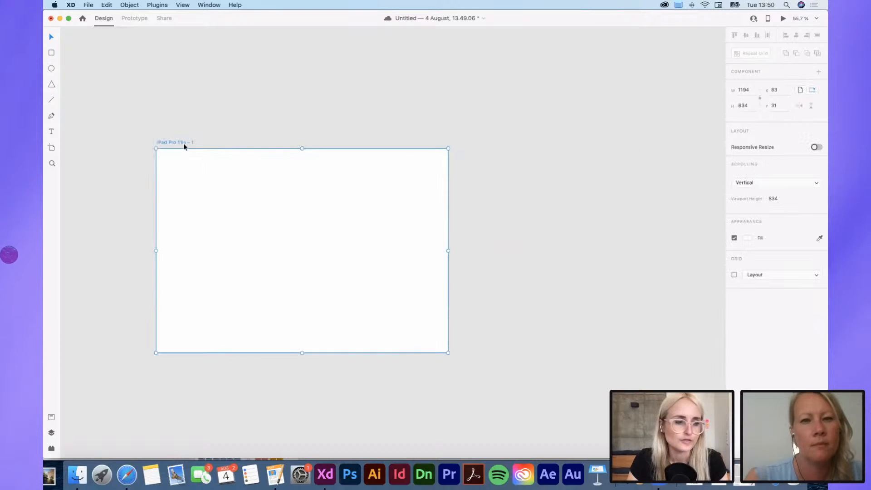
Step: Duplicate the iPad Pro 11in artboard alongside the original, delete the copy and dismiss the Auto-Animate tip
{"action": "scroll", "coordinate": [183, 143], "scroll_direction": "down", "scroll_amount": 5}
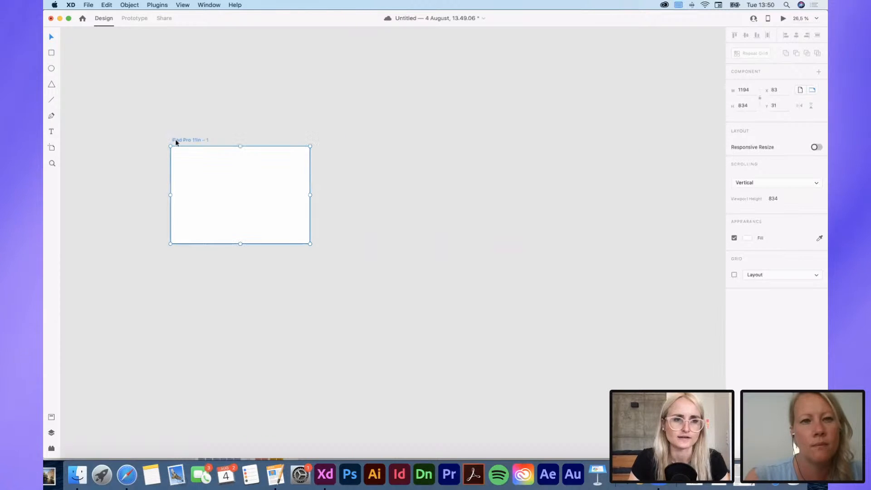
{"action": "scroll", "coordinate": [176, 142], "scroll_direction": "up", "scroll_amount": 1}
{"action": "scroll", "coordinate": [176, 142], "scroll_direction": "left", "scroll_amount": 1}
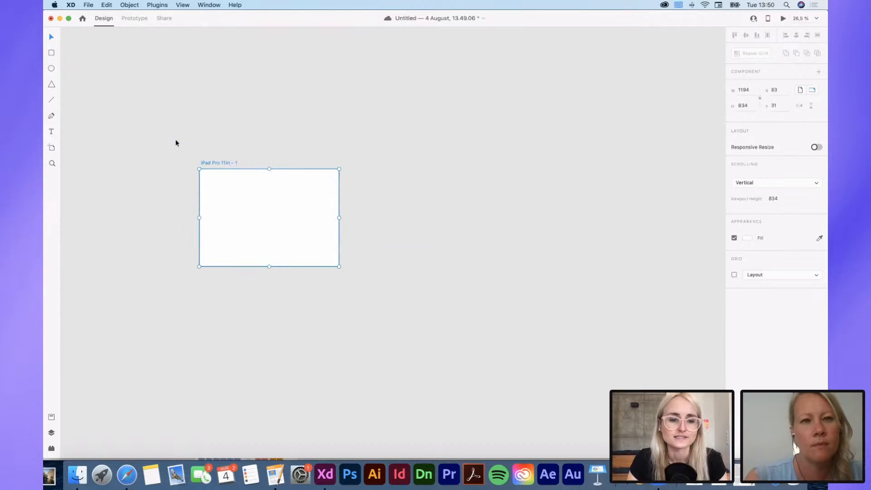
{"action": "scroll", "coordinate": [210, 164], "scroll_direction": "up", "scroll_amount": 5}
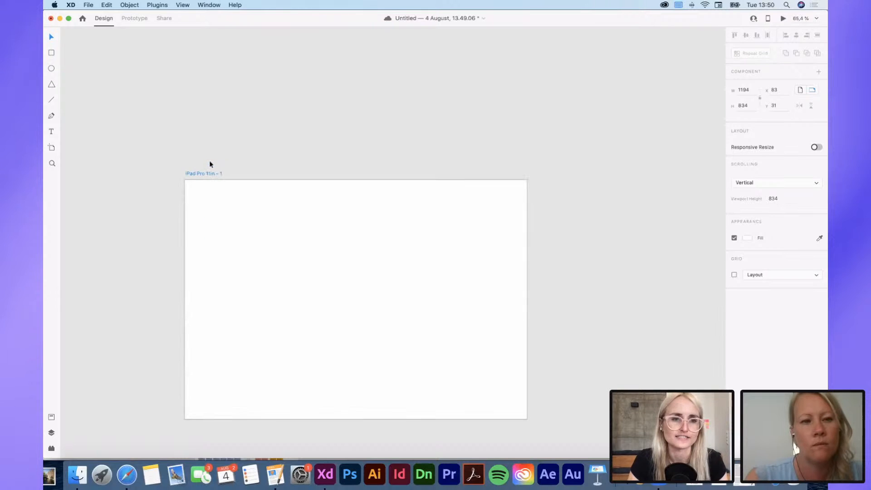
{"action": "scroll", "coordinate": [196, 175], "scroll_direction": "down", "scroll_amount": 3}
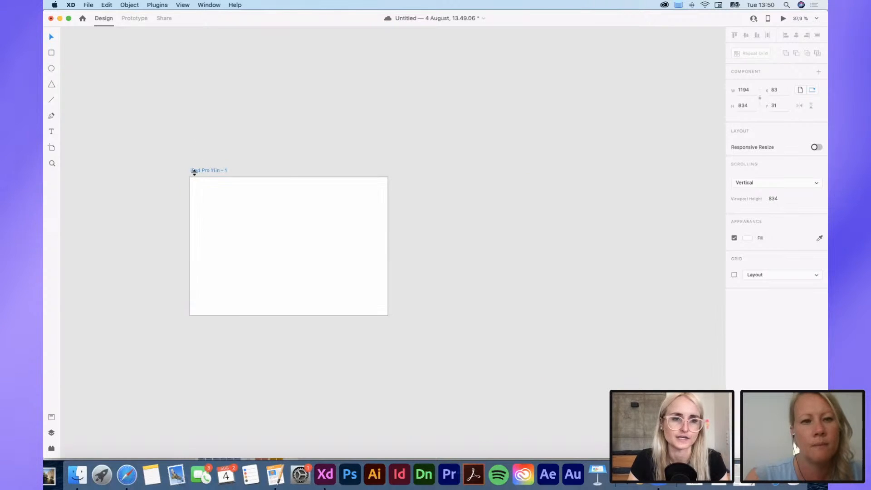
{"action": "left_click_drag", "start_coordinate": [196, 175], "coordinate": [407, 165]}
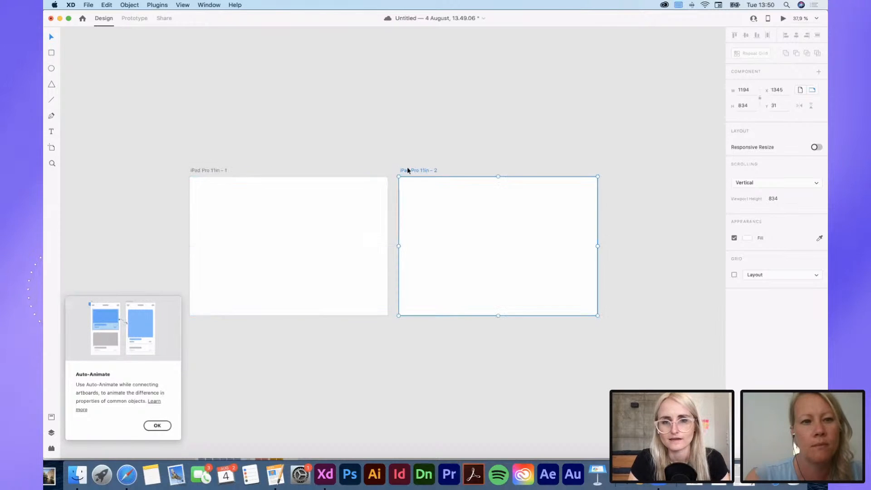
{"action": "left_click", "coordinate": [411, 144]}
{"action": "scroll", "coordinate": [410, 157], "scroll_direction": "down", "scroll_amount": 2}
{"action": "left_click", "coordinate": [414, 166]}
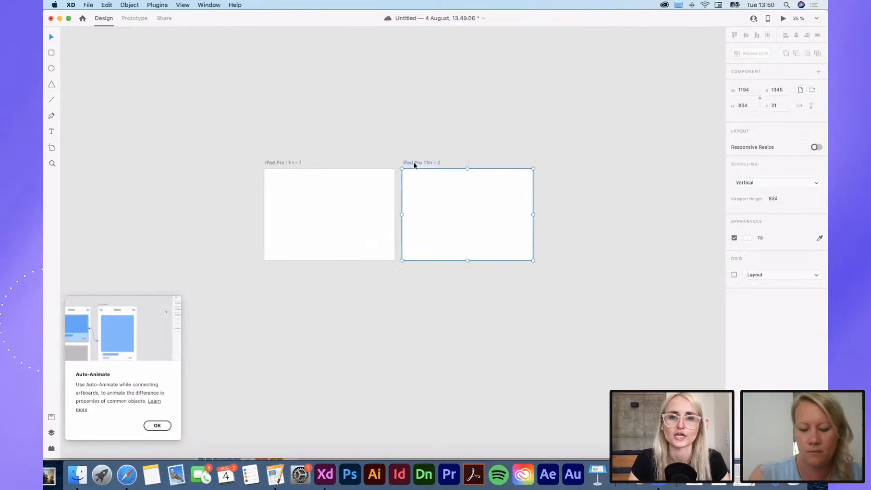
{"action": "key", "text": "Delete"}
{"action": "scroll", "coordinate": [414, 164], "scroll_direction": "up", "scroll_amount": 4}
{"action": "scroll", "coordinate": [404, 165], "scroll_direction": "down", "scroll_amount": 5}
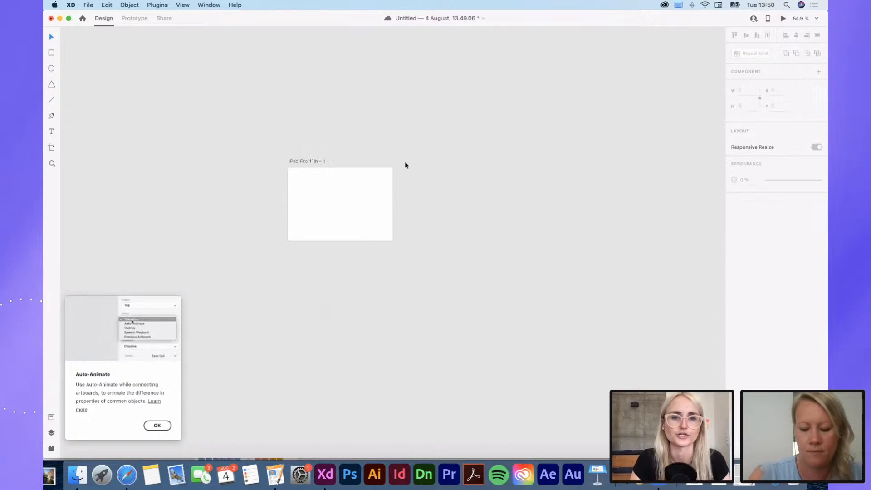
{"action": "left_click", "coordinate": [157, 426]}
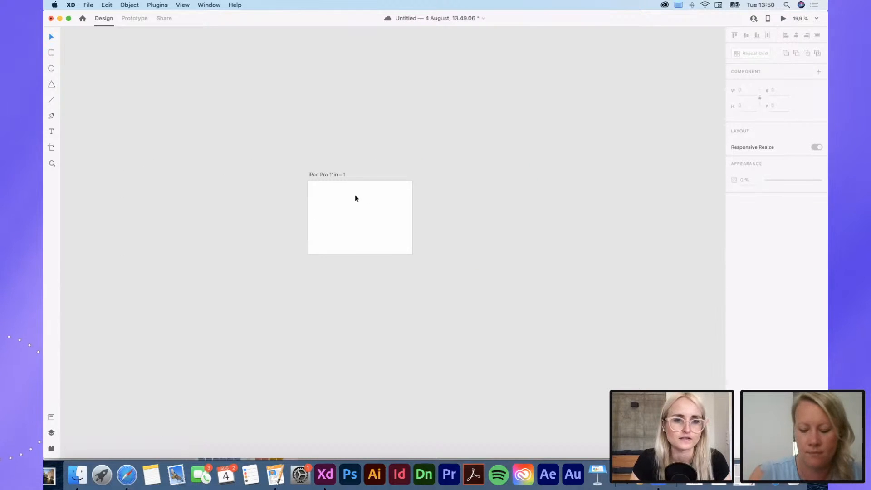
Step: Draw a rectangle about 640 × 465 px near the middle of the iPad Pro 11in artboard
{"action": "scroll", "coordinate": [356, 196], "scroll_direction": "up", "scroll_amount": 5}
{"action": "left_click", "coordinate": [225, 149]}
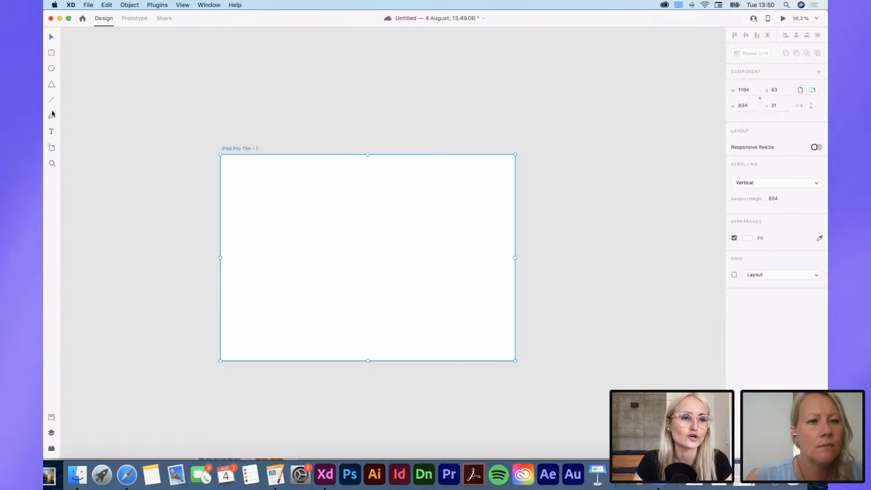
{"action": "left_click", "coordinate": [51, 53]}
{"action": "mouse_move", "coordinate": [285, 217]}
{"action": "left_mouse_down"}
{"action": "mouse_move", "coordinate": [386, 274]}
{"action": "mouse_move", "coordinate": [443, 332]}
{"action": "left_mouse_up"}
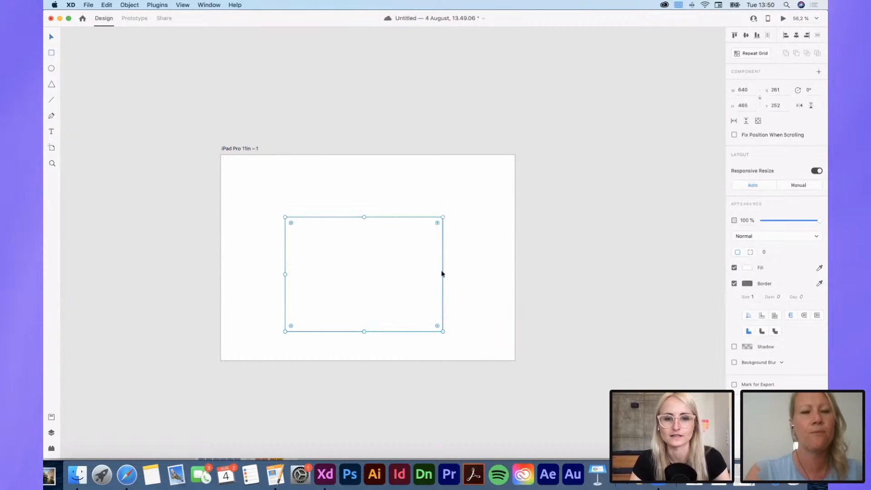
Step: Try red, violet and pink fills on the rectangle, and sample the light grey canvas colour with the eyedropper
{"action": "left_click", "coordinate": [747, 268]}
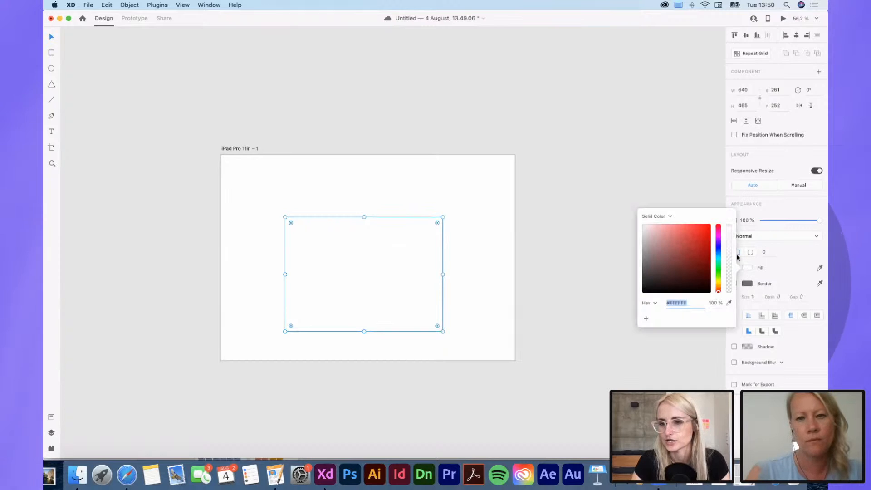
{"action": "left_click_drag", "start_coordinate": [692, 266], "coordinate": [686, 236]}
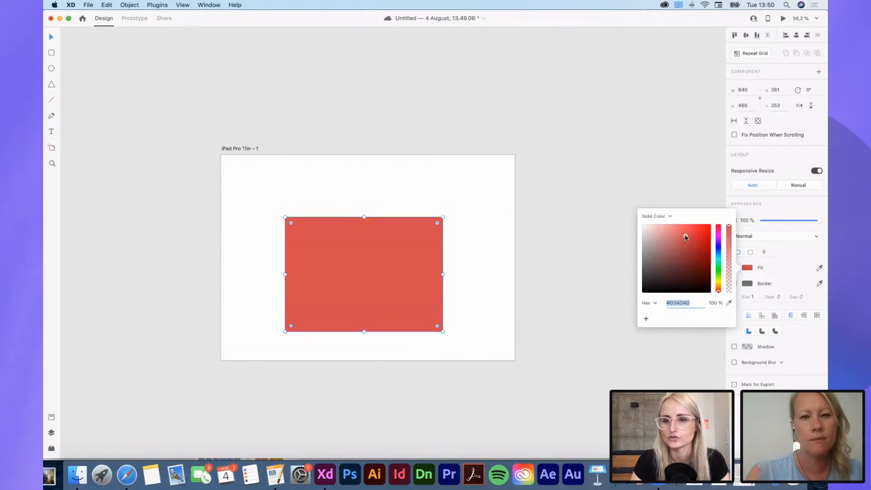
{"action": "mouse_move", "coordinate": [719, 286]}
{"action": "left_mouse_down"}
{"action": "mouse_move", "coordinate": [718, 232]}
{"action": "mouse_move", "coordinate": [719, 244]}
{"action": "mouse_move", "coordinate": [703, 247]}
{"action": "mouse_move", "coordinate": [697, 235]}
{"action": "left_mouse_up"}
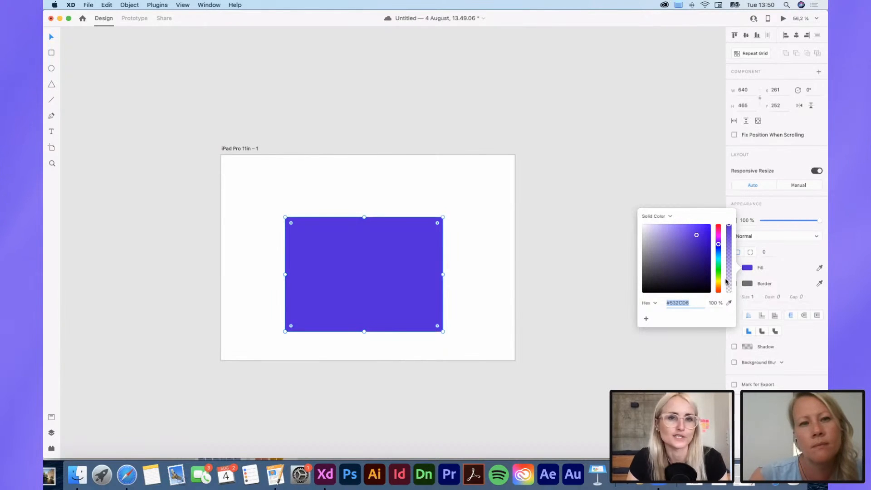
{"action": "left_click_drag", "start_coordinate": [718, 244], "coordinate": [680, 232]}
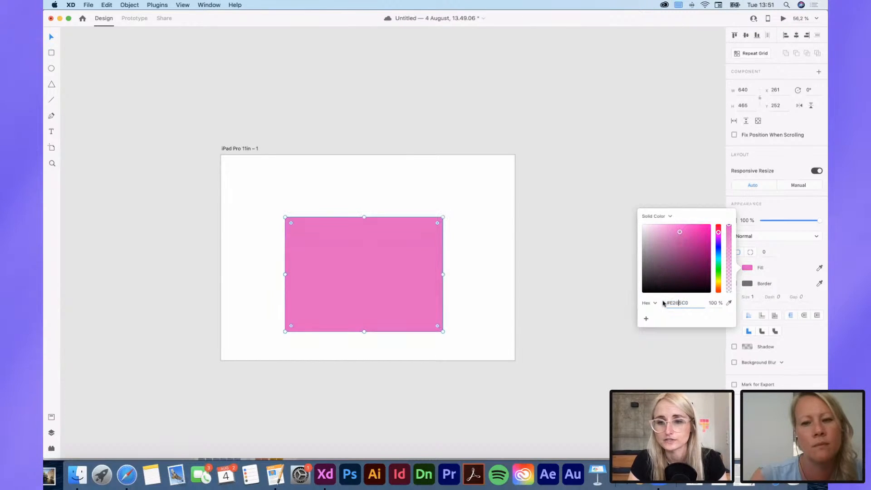
{"action": "left_click", "coordinate": [730, 303]}
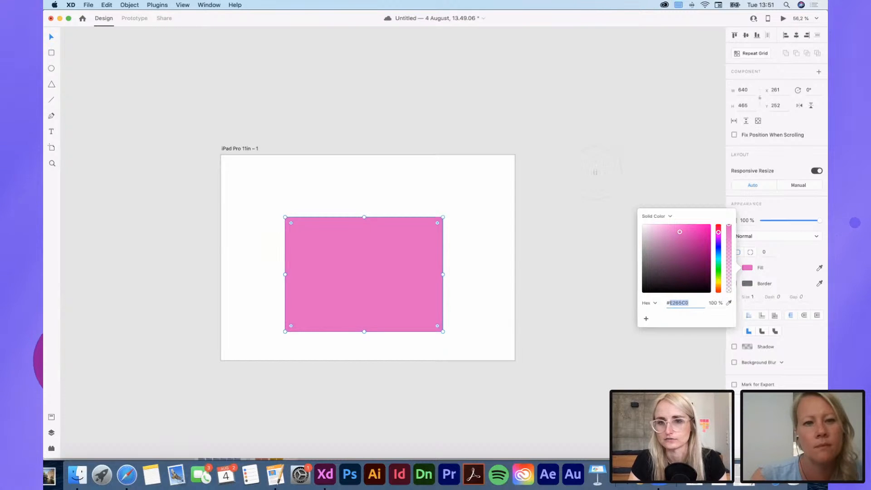
{"action": "left_click", "coordinate": [594, 171]}
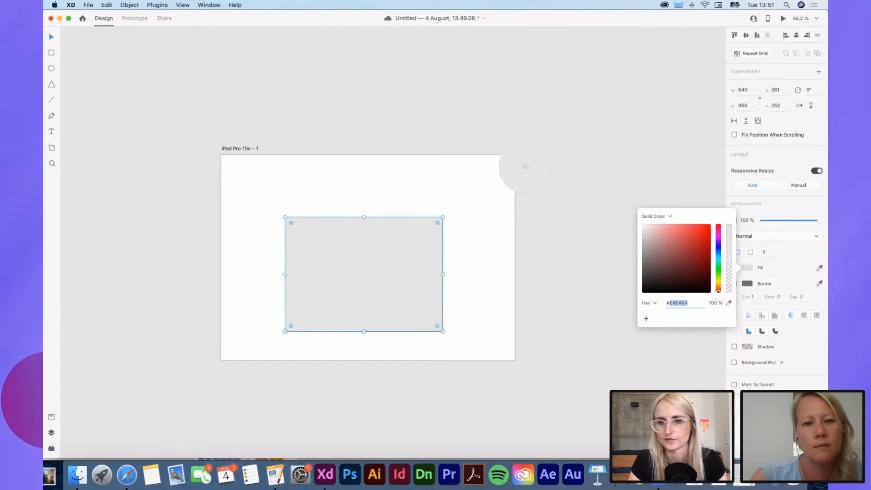
Step: Set the rectangle's fill to bright red #FF2F2F and save that colour as a swatch
{"action": "left_click_drag", "start_coordinate": [696, 278], "coordinate": [698, 224]}
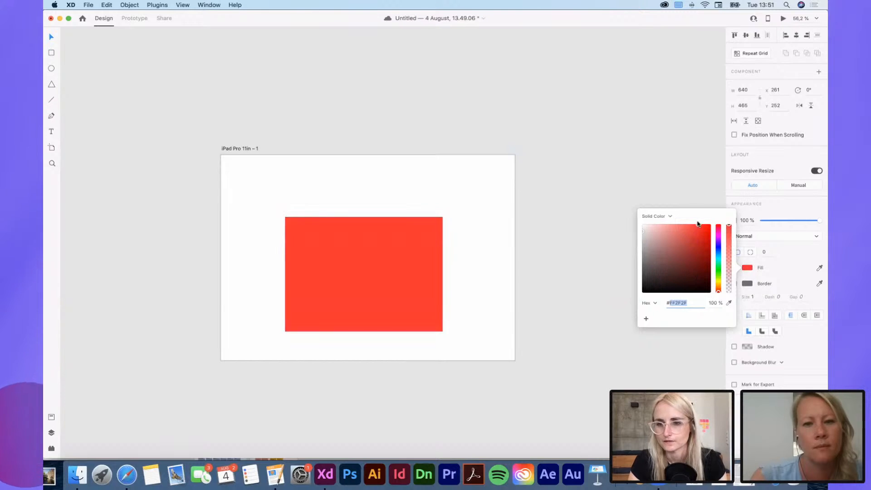
{"action": "left_click", "coordinate": [646, 318]}
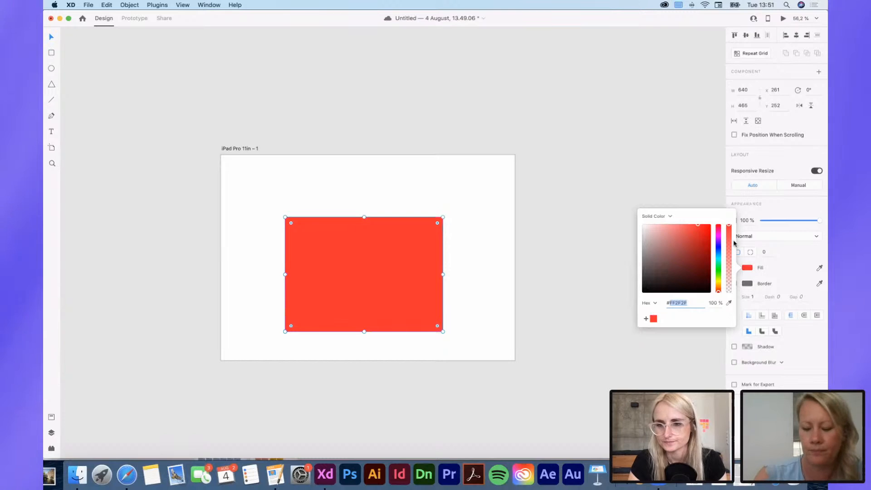
{"action": "left_click", "coordinate": [763, 286]}
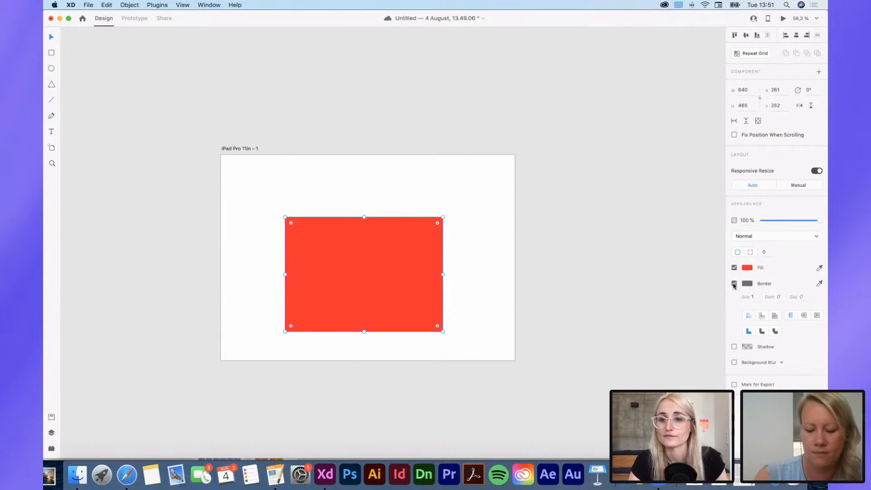
Step: Toggle the rectangle's border off and on, and try the outer stroke alignment before restoring inner stroke
{"action": "left_click", "coordinate": [735, 284]}
{"action": "left_click", "coordinate": [734, 284]}
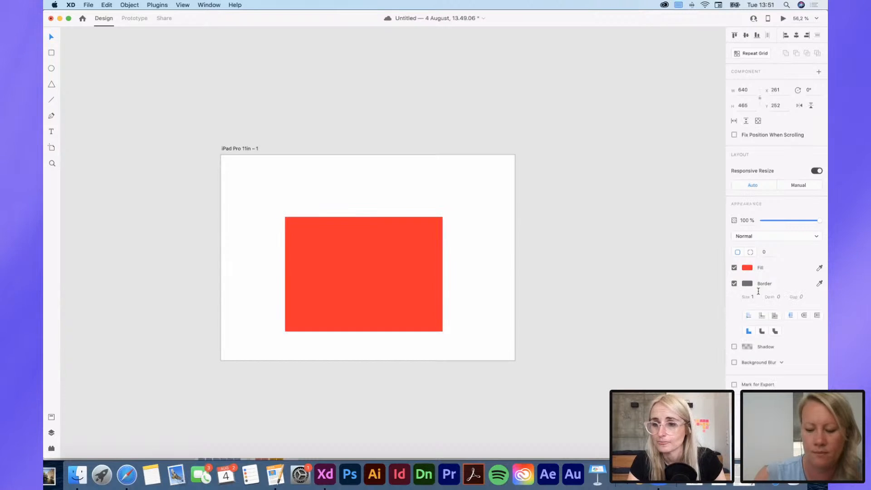
{"action": "left_click", "coordinate": [764, 316]}
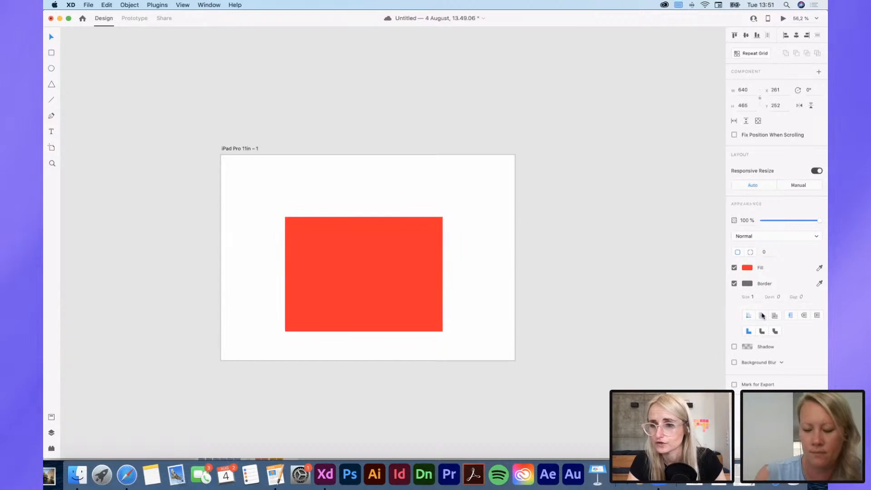
{"action": "left_click", "coordinate": [751, 315]}
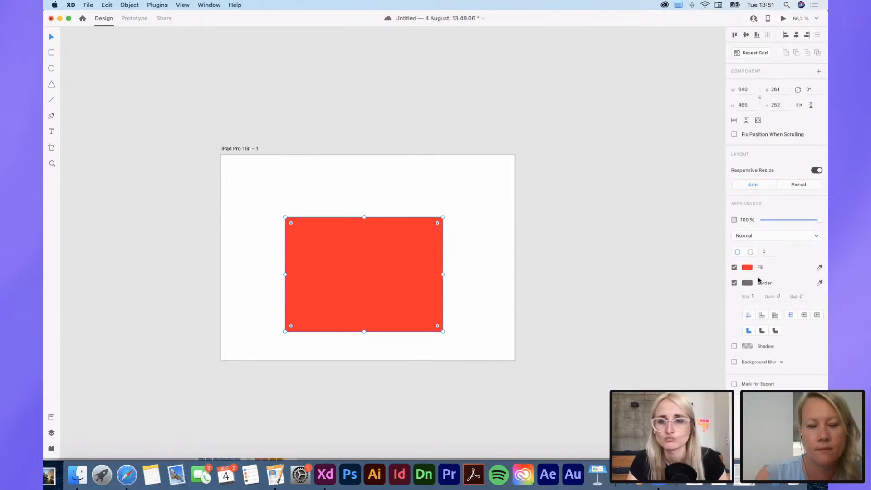
Step: Add a shadow to the red rectangle and remove its border, leaving background blur off
{"action": "left_click", "coordinate": [735, 347]}
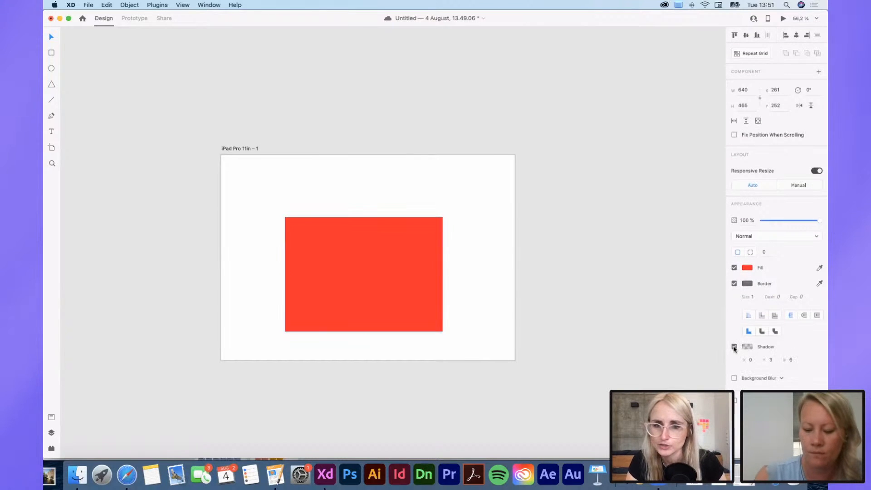
{"action": "left_click", "coordinate": [735, 284]}
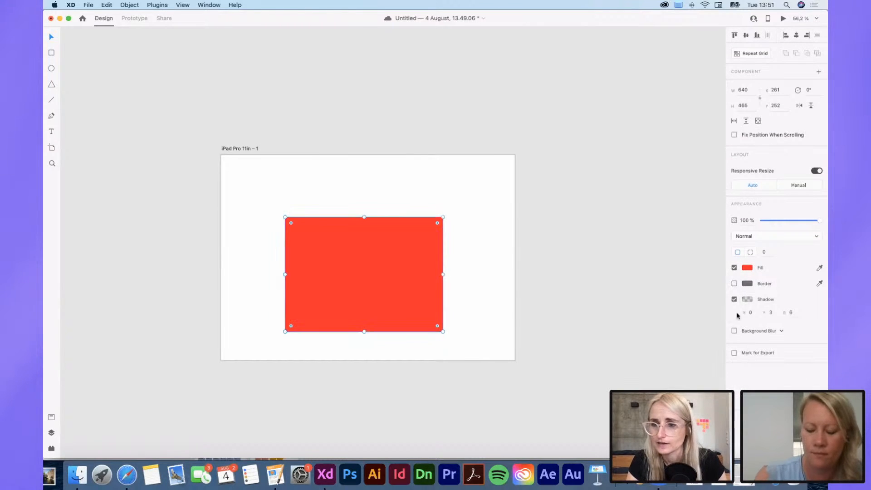
{"action": "left_click", "coordinate": [735, 332]}
{"action": "left_click", "coordinate": [734, 332]}
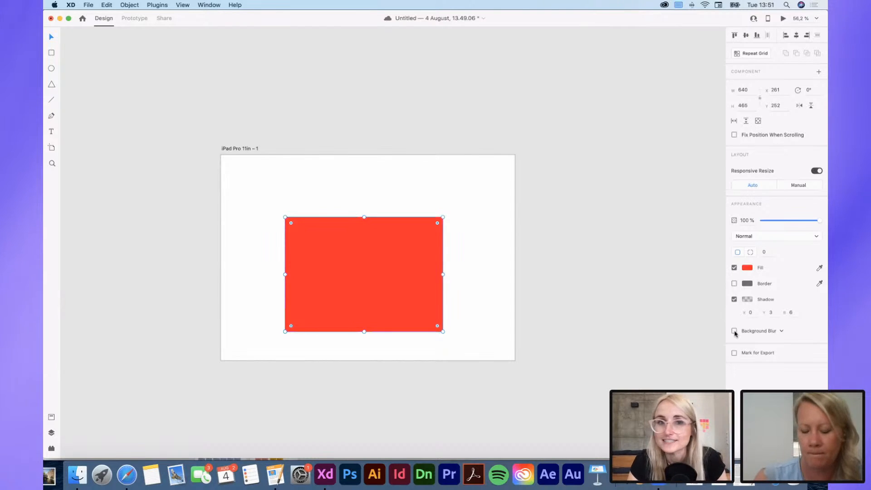
{"action": "left_click", "coordinate": [240, 144]}
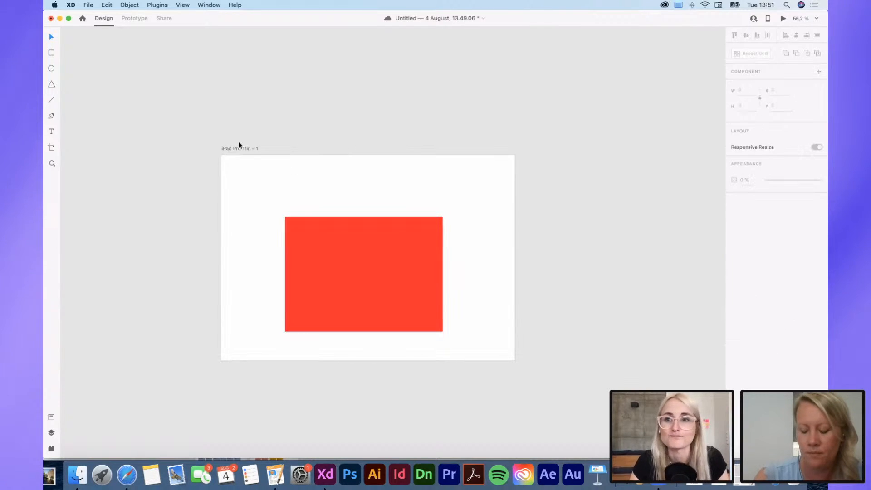
Step: Move the rectangle to about X 258, Y 166 and place a circle about 653 px across overlapping its right half
{"action": "left_click_drag", "start_coordinate": [418, 261], "coordinate": [412, 247]}
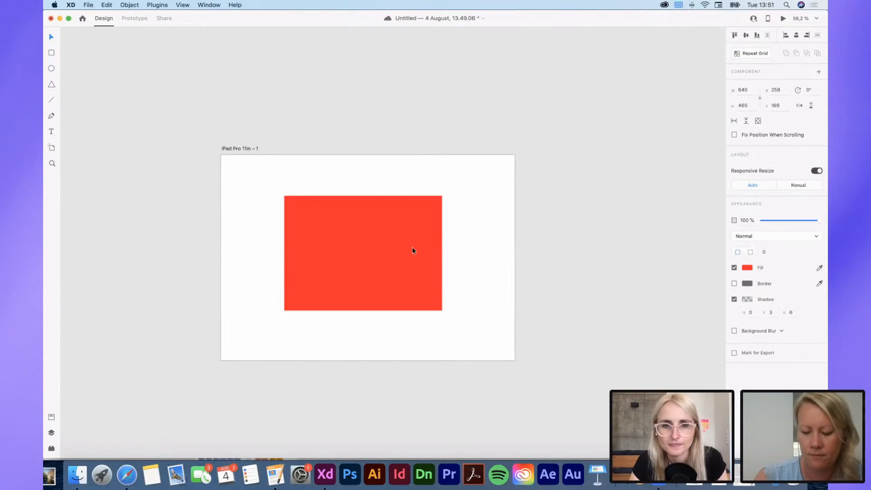
{"action": "left_click", "coordinate": [52, 68]}
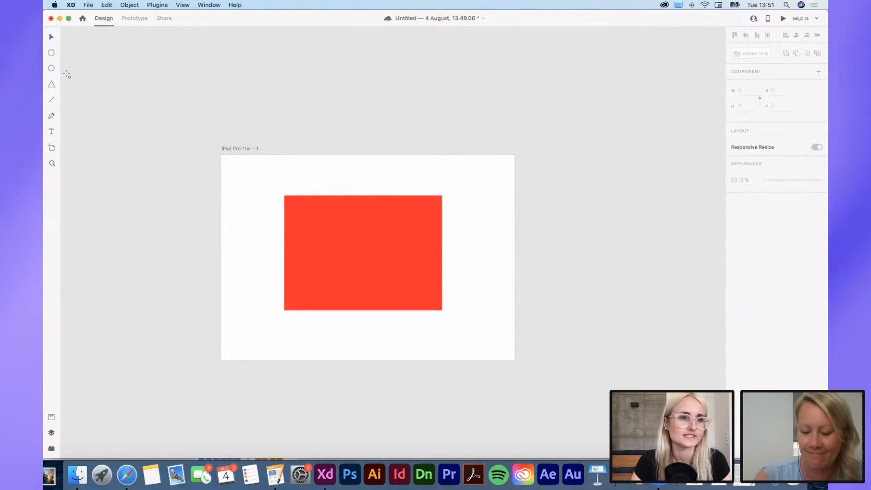
{"action": "left_click_drag", "start_coordinate": [415, 177], "coordinate": [576, 337]}
{"action": "key", "text": "v"}
{"action": "left_click_drag", "start_coordinate": [506, 275], "coordinate": [422, 288]}
Step: Combine the rectangle and circle with Add, Subtract and Intersect in turn, ending with Exclude Overlap
{"action": "left_click_drag", "start_coordinate": [224, 177], "coordinate": [441, 288]}
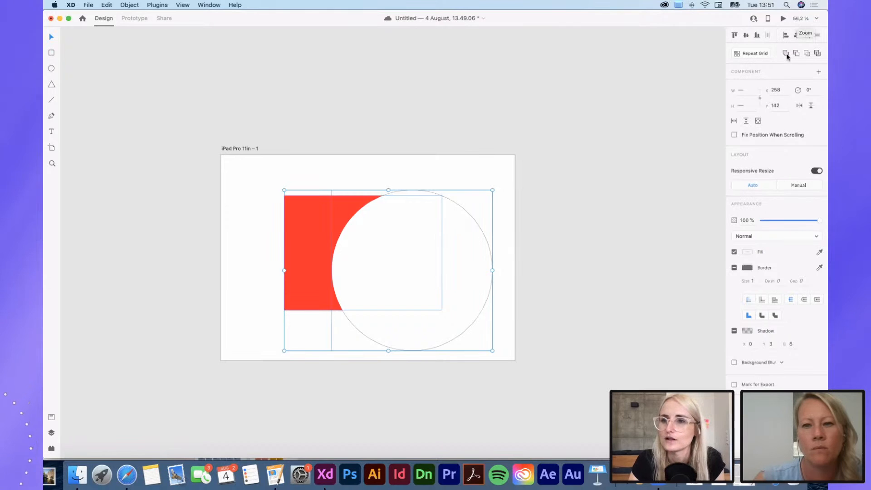
{"action": "left_click", "coordinate": [786, 53]}
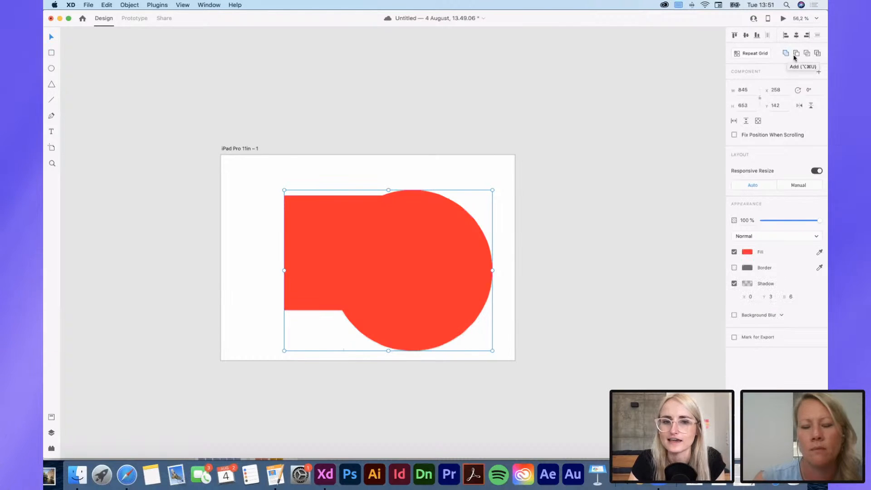
{"action": "left_click", "coordinate": [797, 54]}
{"action": "left_click", "coordinate": [807, 54]}
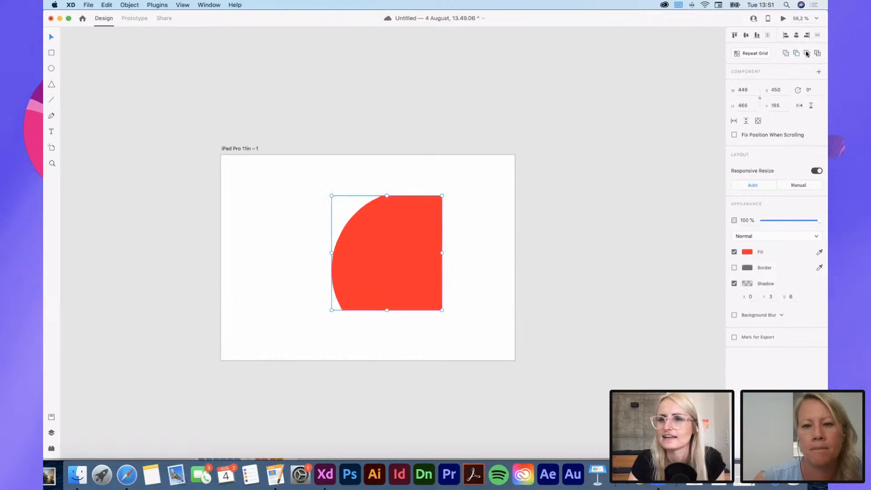
{"action": "left_click", "coordinate": [818, 53]}
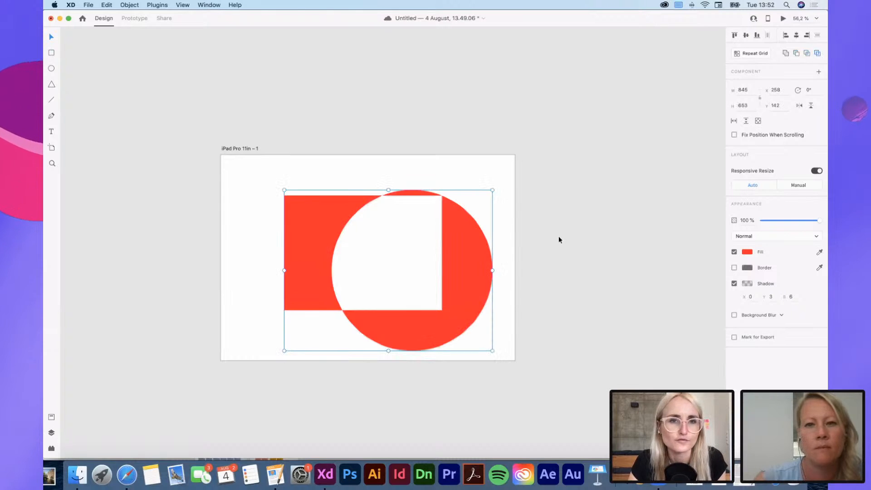
Step: Delete the combined rectangle and circle shape from the iPad Pro 11in artboard
{"action": "left_click_drag", "start_coordinate": [476, 268], "coordinate": [467, 261]}
{"action": "left_click", "coordinate": [550, 254]}
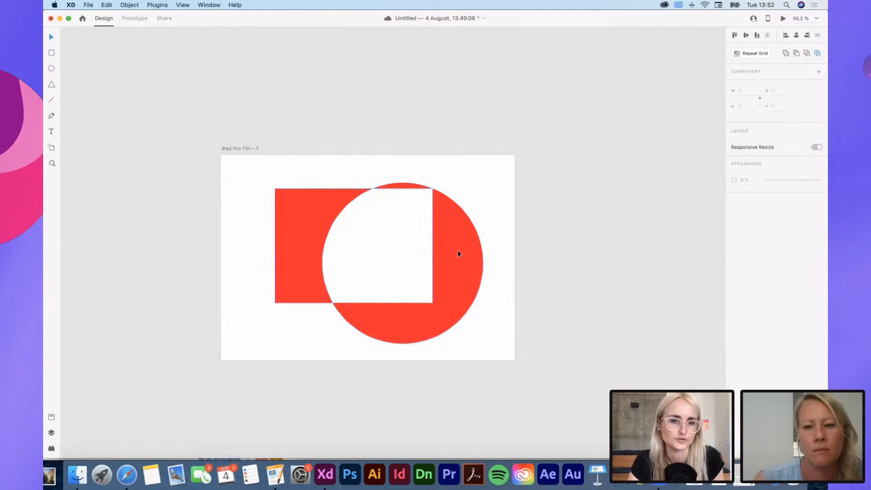
{"action": "left_click", "coordinate": [458, 253]}
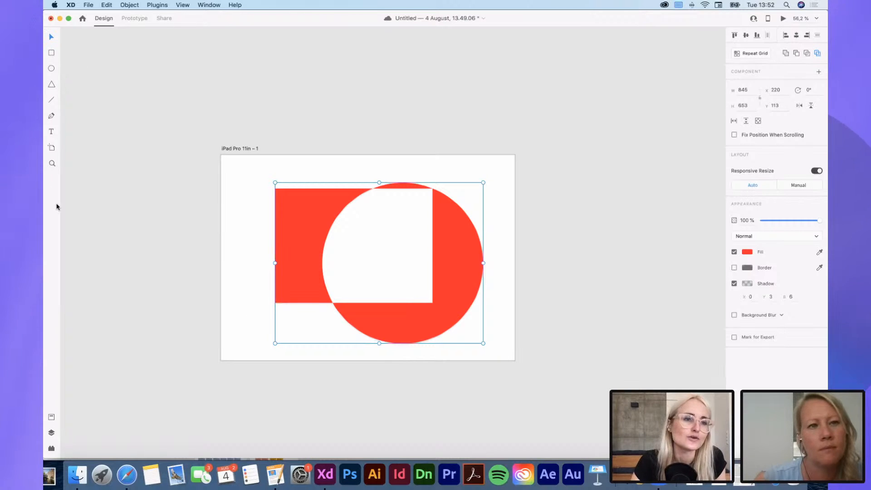
{"action": "left_click", "coordinate": [73, 137]}
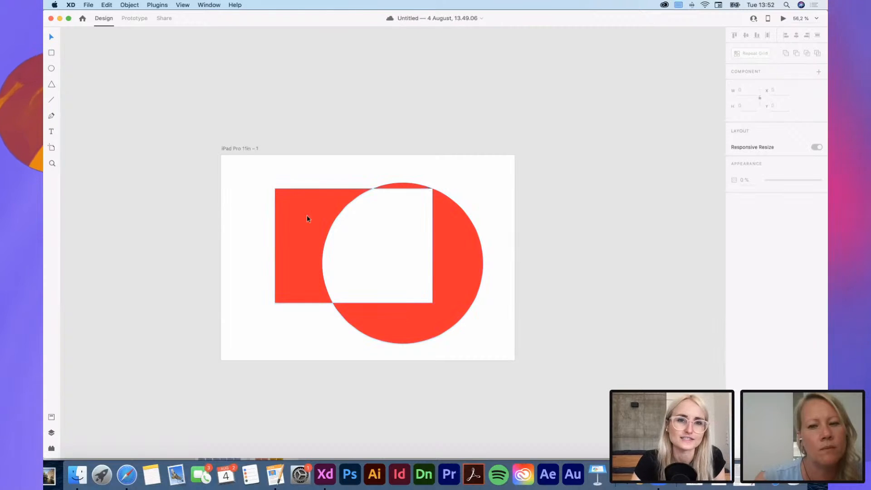
{"action": "left_click", "coordinate": [304, 244]}
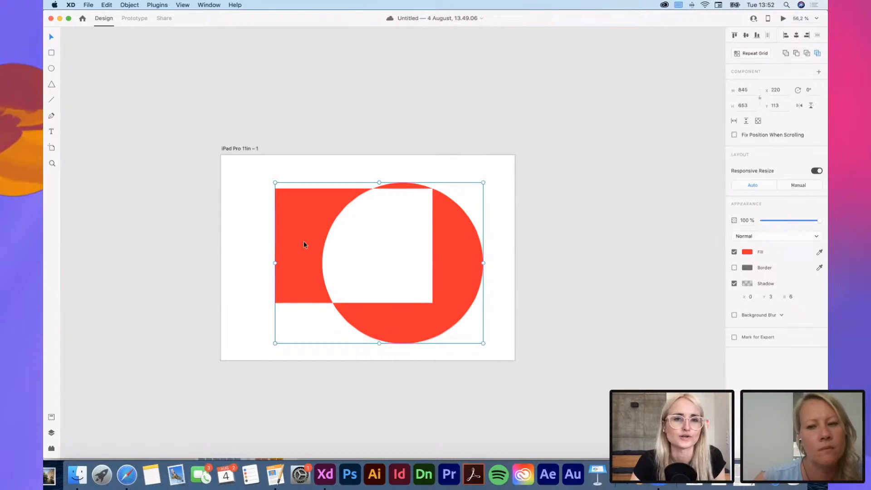
{"action": "key", "text": "Delete"}
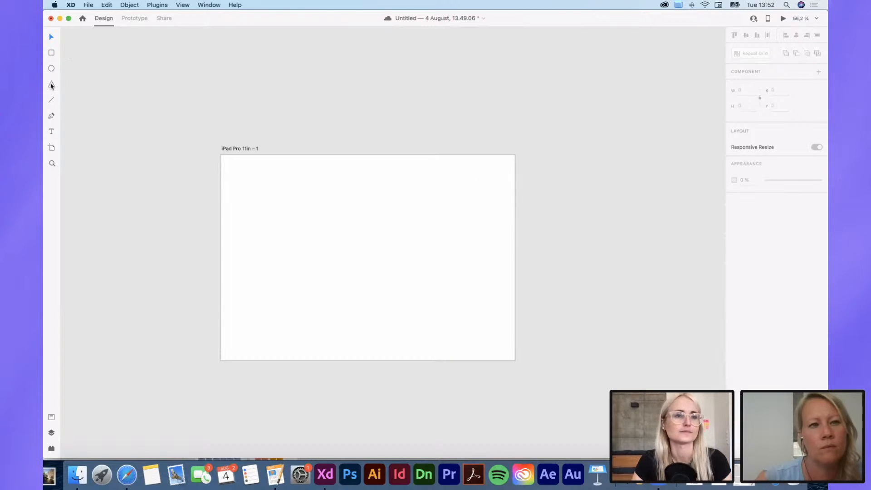
Step: Draw a polygon about 387 × 336 px near the middle of the artboard and set its corner count to 9
{"action": "mouse_move", "coordinate": [311, 217]}
{"action": "left_mouse_down"}
{"action": "mouse_move", "coordinate": [407, 286]}
{"action": "mouse_move", "coordinate": [407, 299]}
{"action": "left_mouse_up"}
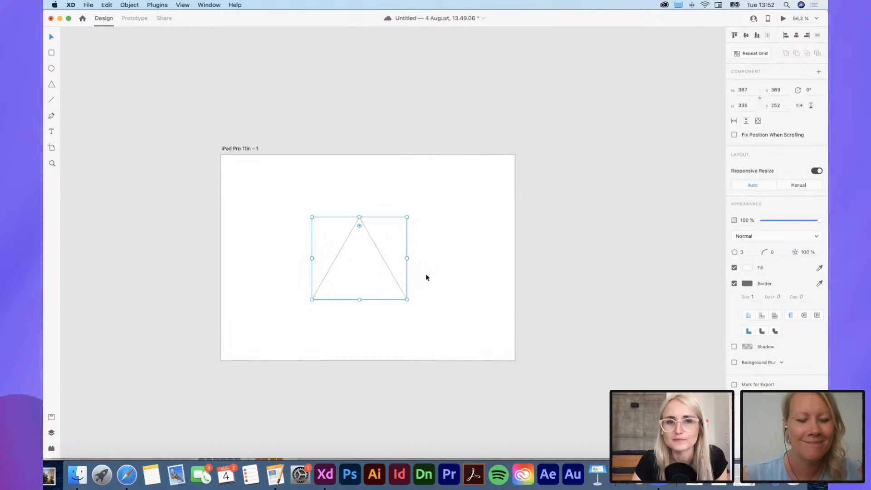
{"action": "left_click", "coordinate": [747, 252]}
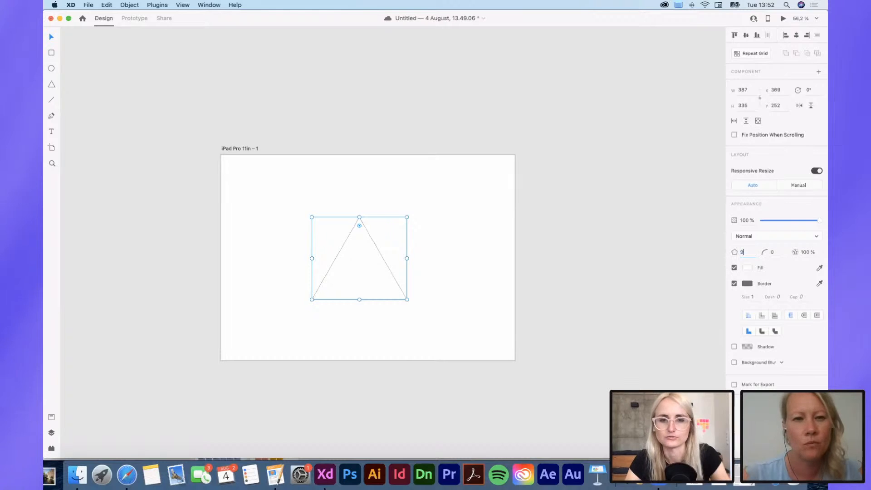
{"action": "key", "text": "Return"}
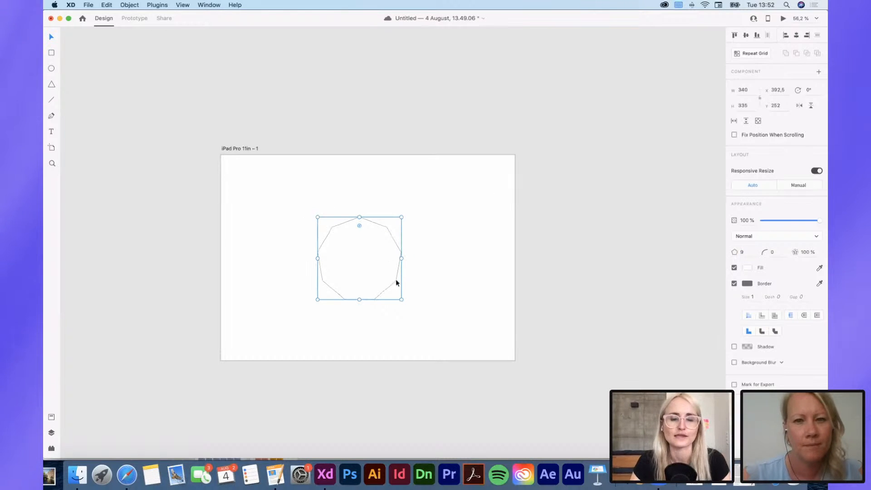
Step: Move the nine-sided polygon to about X 427.5, Y 272 and set its corner radius to 4
{"action": "mouse_move", "coordinate": [395, 282]}
{"action": "left_mouse_down"}
{"action": "mouse_move", "coordinate": [447, 264]}
{"action": "mouse_move", "coordinate": [405, 287]}
{"action": "left_mouse_up"}
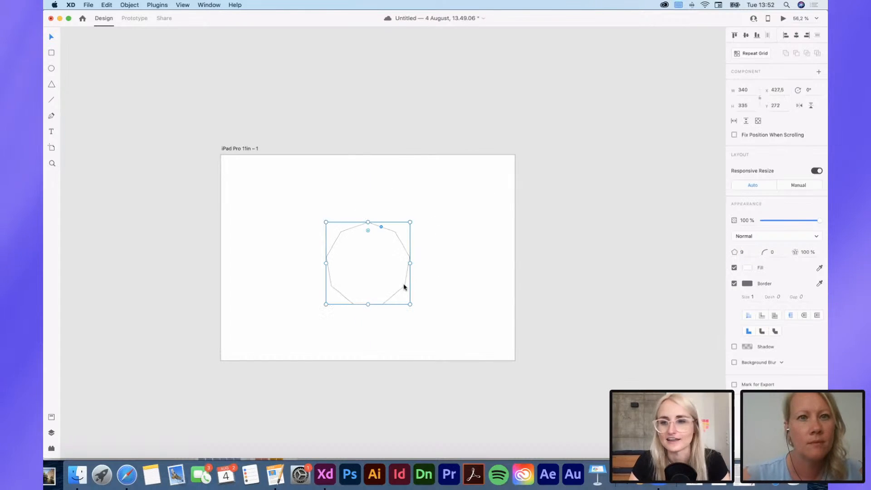
{"action": "left_click", "coordinate": [775, 253]}
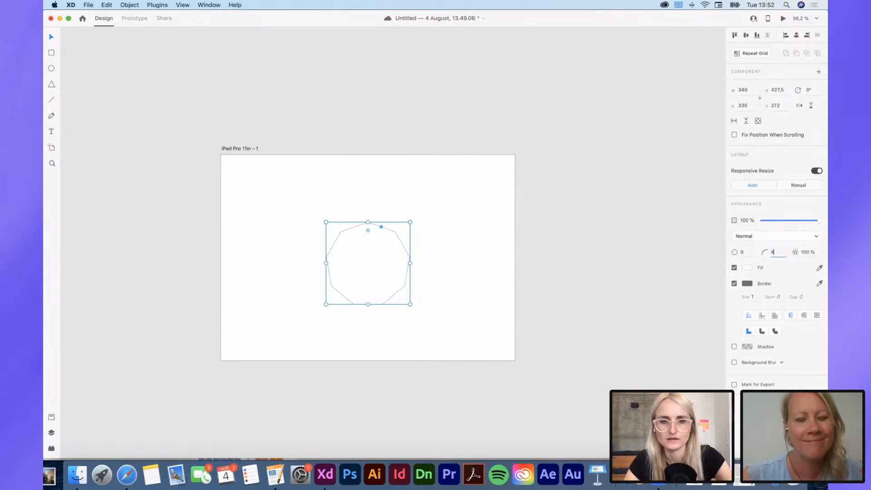
{"action": "key", "text": "Return"}
{"action": "scroll", "coordinate": [356, 298], "scroll_direction": "up", "scroll_amount": 5}
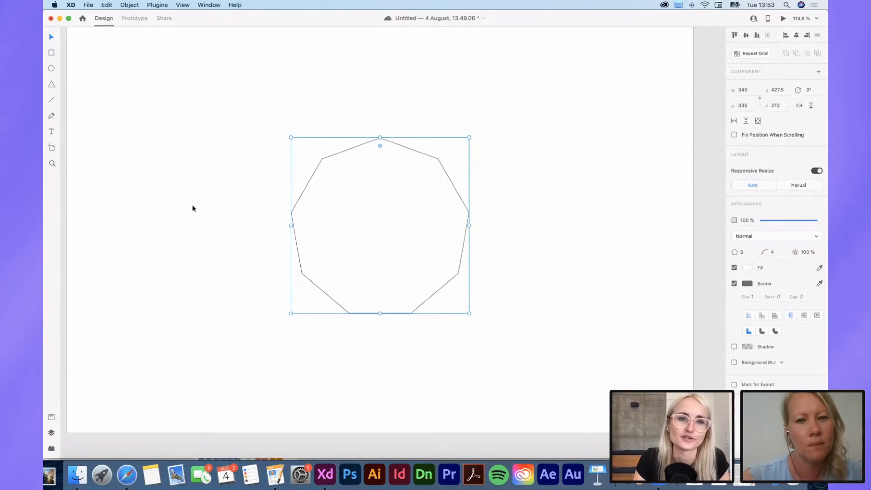
Step: Draw a closed curved path about 219 × 235 px beside the polygon with the Pen tool, stretching its bottom downward with an added anchor point
{"action": "scroll", "coordinate": [193, 207], "scroll_direction": "left", "scroll_amount": 3}
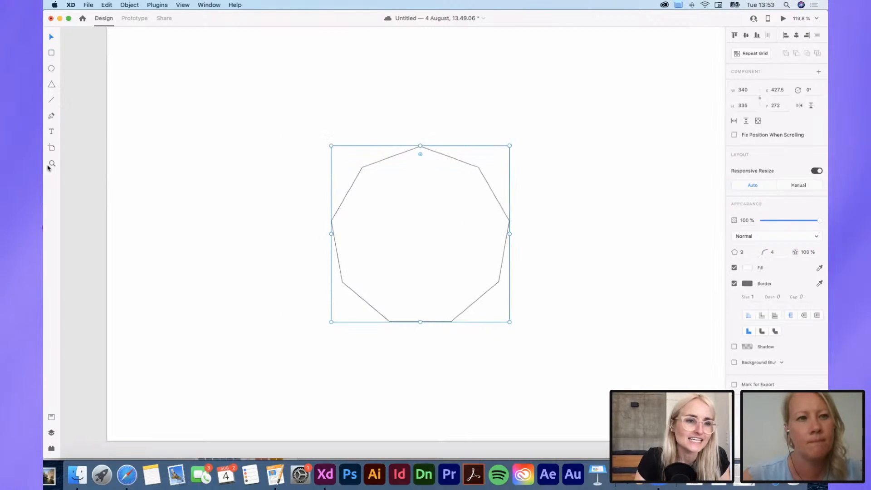
{"action": "left_click", "coordinate": [52, 117]}
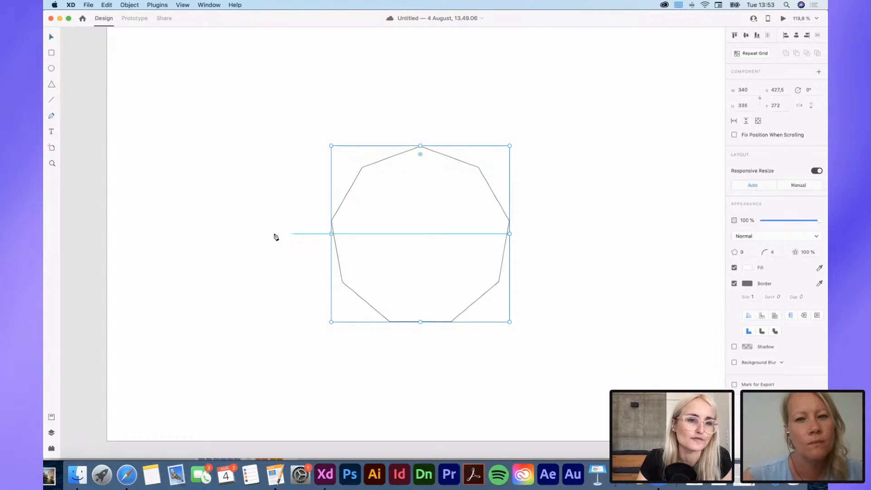
{"action": "left_click", "coordinate": [166, 225]}
{"action": "mouse_move", "coordinate": [165, 164]}
{"action": "left_mouse_down"}
{"action": "mouse_move", "coordinate": [209, 170]}
{"action": "mouse_move", "coordinate": [236, 243]}
{"action": "left_mouse_up"}
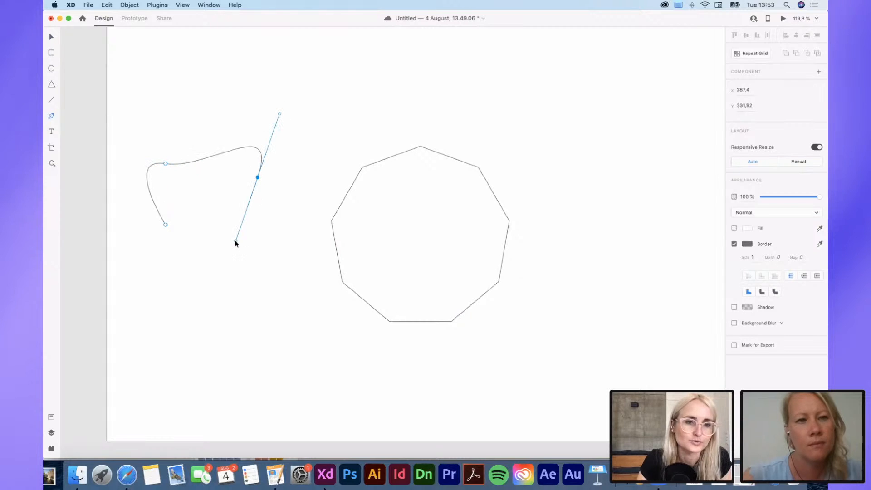
{"action": "left_click", "coordinate": [166, 225]}
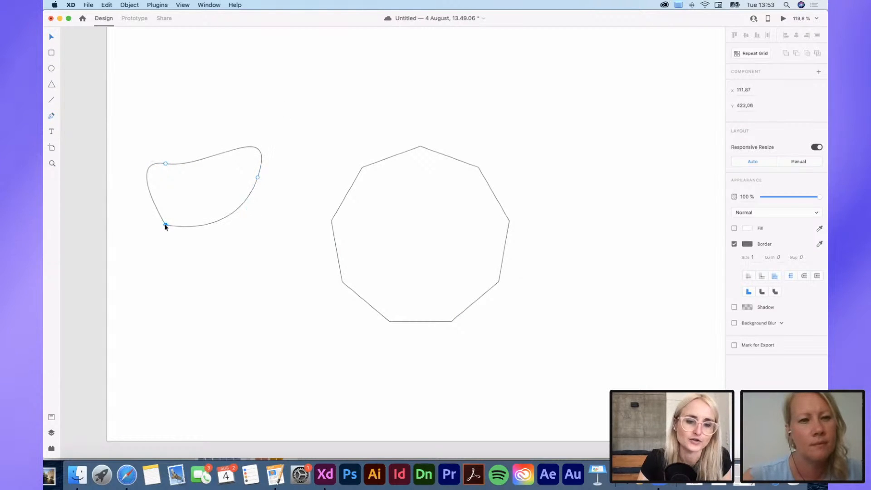
{"action": "left_click_drag", "start_coordinate": [210, 226], "coordinate": [220, 272]}
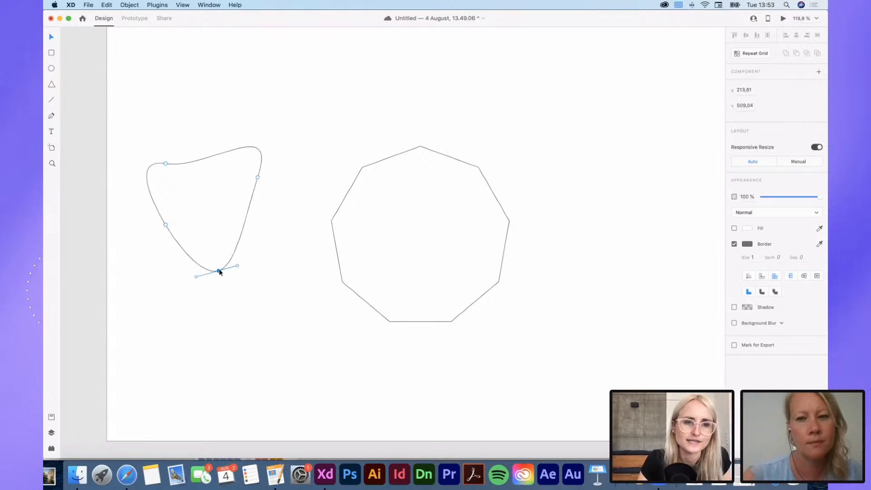
{"action": "left_click", "coordinate": [261, 303]}
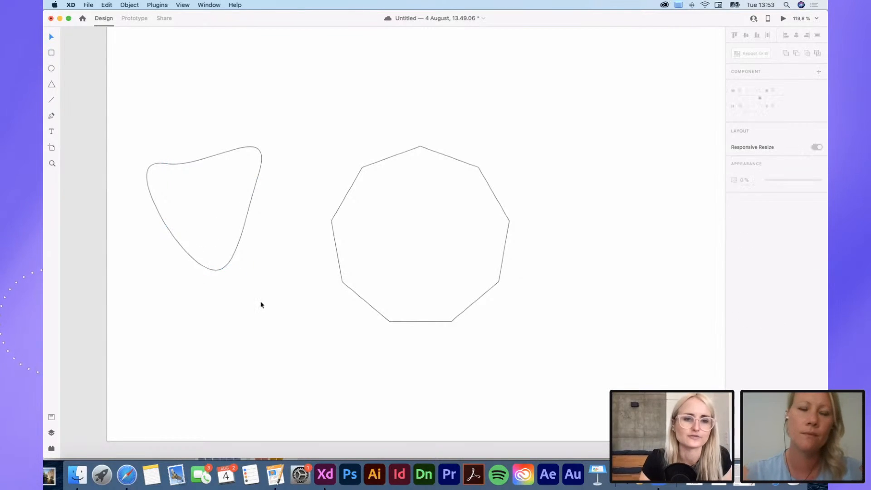
Step: Reshape the curved path by moving its lowest anchor point outward to about X 271, Y 513
{"action": "scroll", "coordinate": [253, 315], "scroll_direction": "down", "scroll_amount": 3}
{"action": "left_click", "coordinate": [227, 284]}
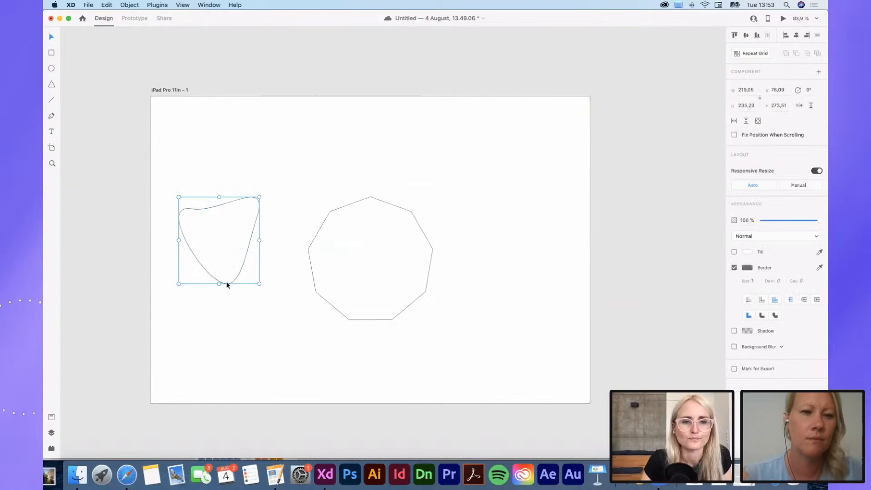
{"action": "left_click_drag", "start_coordinate": [227, 284], "coordinate": [249, 286]}
{"action": "double_click", "coordinate": [230, 274]}
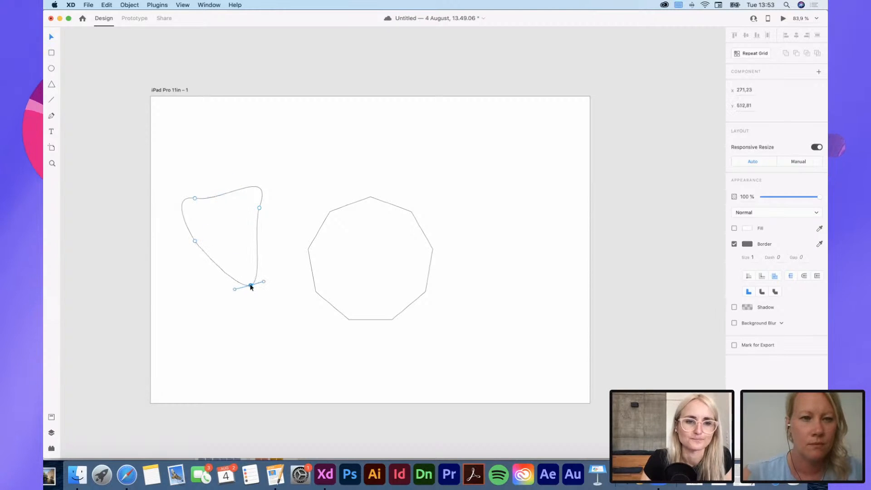
Step: Delete the curved Pen path from the artboard
{"action": "left_click", "coordinate": [259, 296]}
{"action": "left_click", "coordinate": [255, 280]}
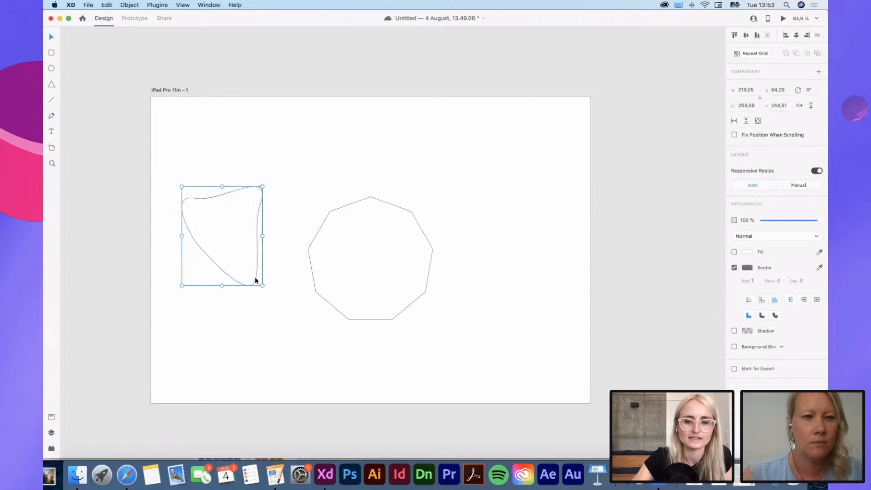
{"action": "key", "text": "Delete"}
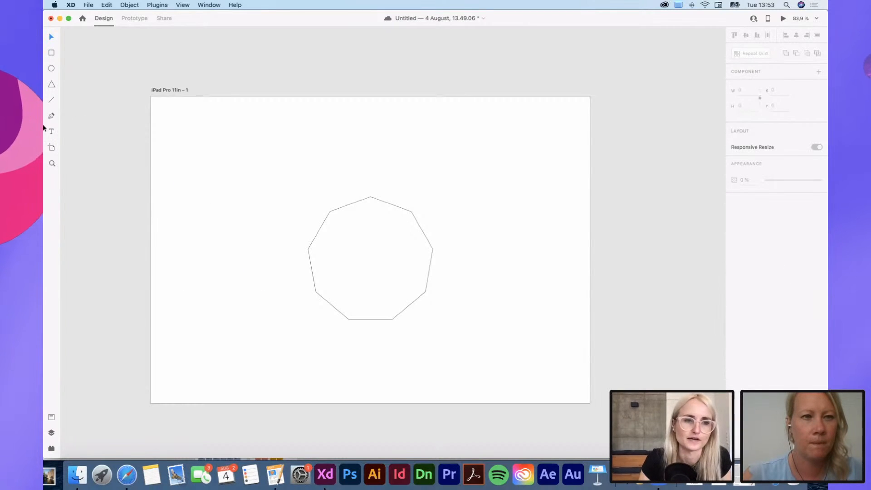
Step: View the preset device sizes available for new artboards
{"action": "left_click", "coordinate": [51, 150]}
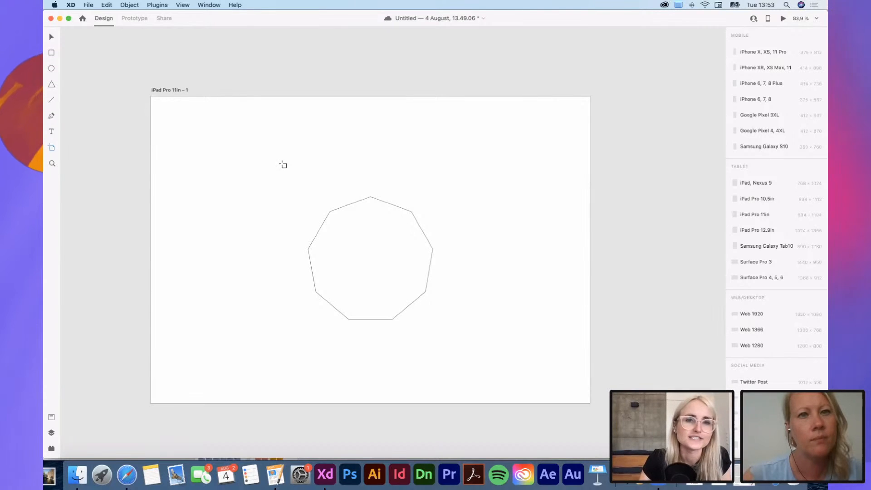
{"action": "left_click", "coordinate": [52, 164]}
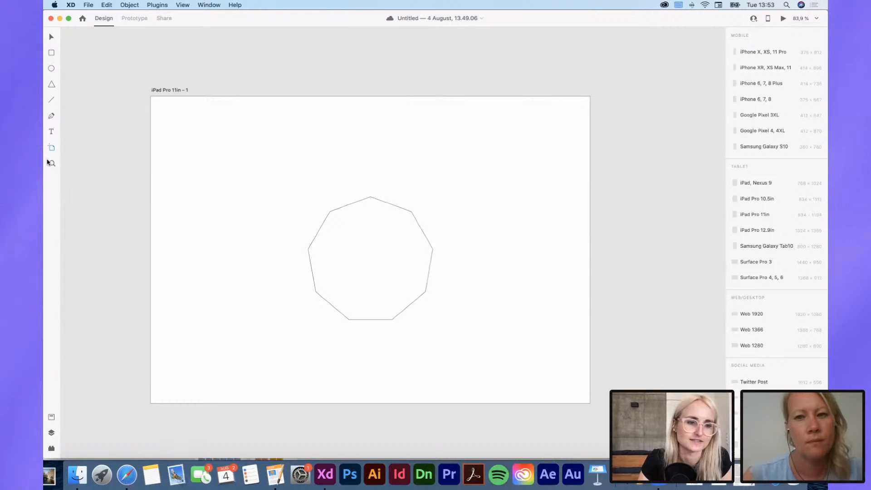
Step: Move the nine-sided polygon slightly up to Y 256
{"action": "key", "text": "v"}
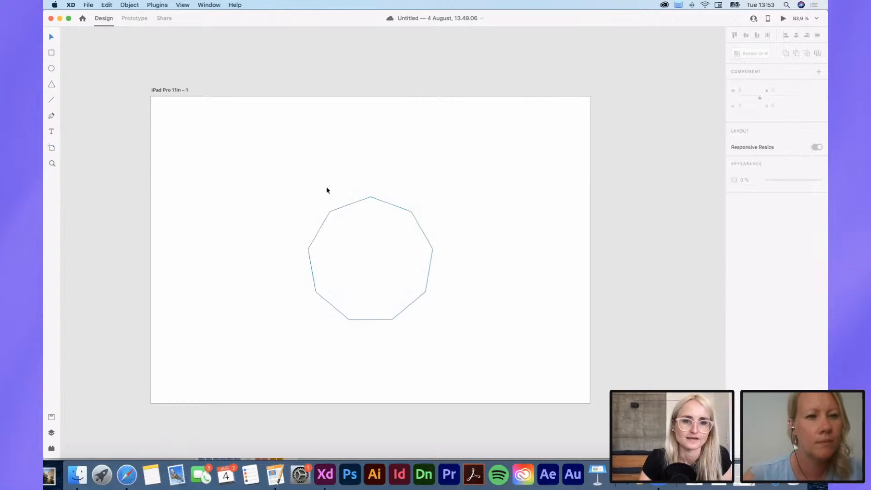
{"action": "mouse_move", "coordinate": [317, 234]}
{"action": "left_mouse_down"}
{"action": "mouse_move", "coordinate": [314, 204]}
{"action": "mouse_move", "coordinate": [317, 230]}
{"action": "left_mouse_up"}
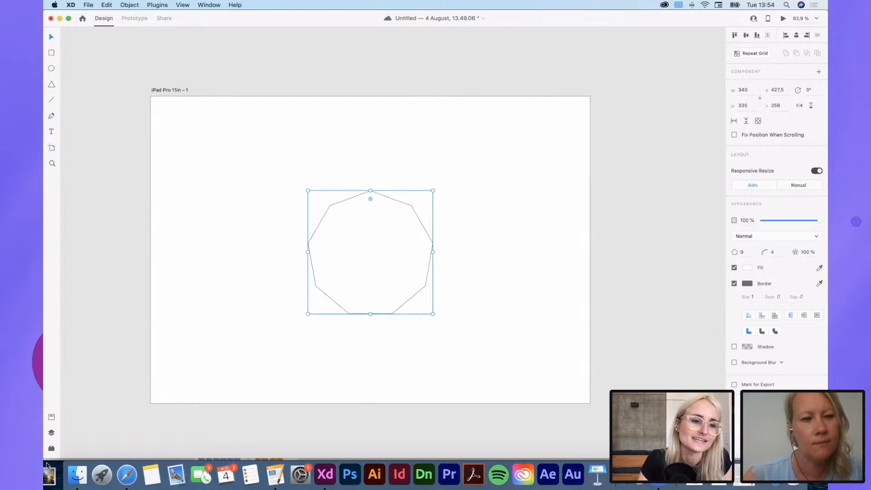
Step: View the installed plugins and dismiss the Discover Plugins tip
{"action": "left_click", "coordinate": [51, 449]}
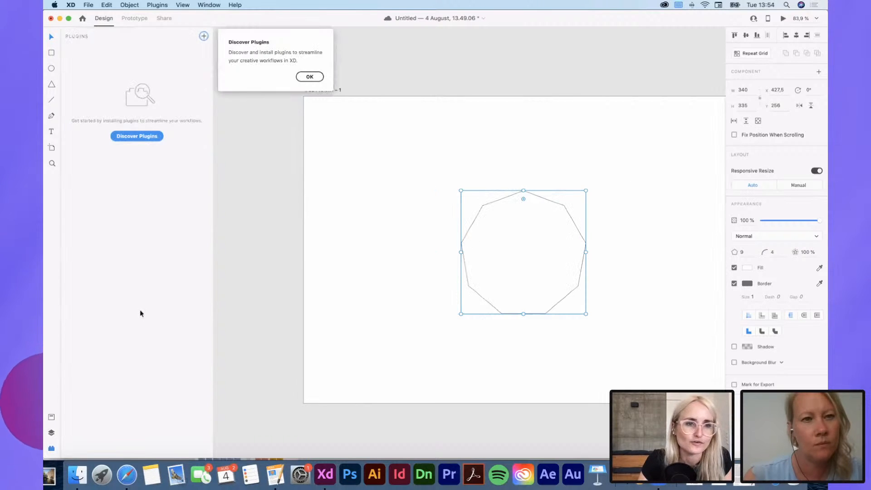
{"action": "left_click", "coordinate": [310, 77]}
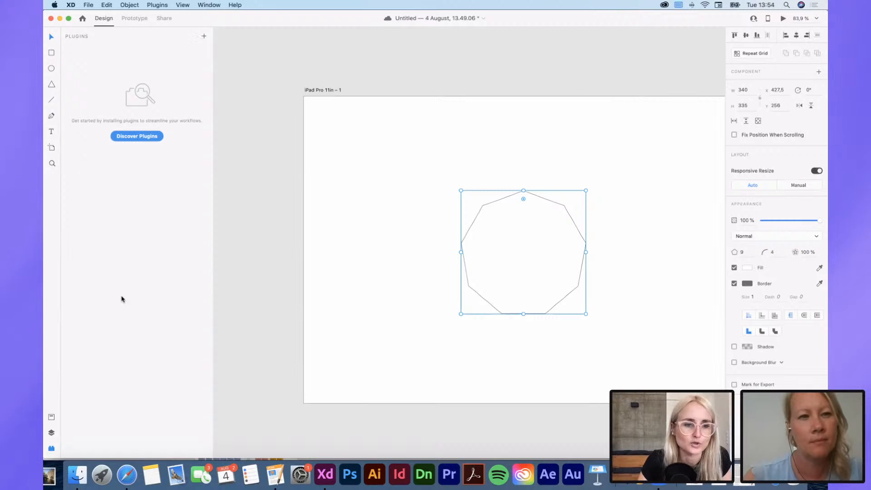
Step: Show the layers and rename the iPad Pro 11in artboard as Homescreen
{"action": "left_click", "coordinate": [52, 433]}
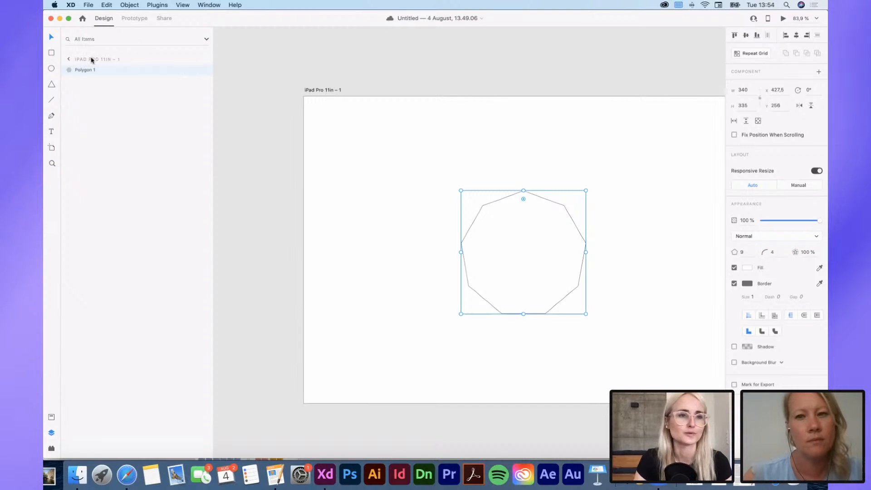
{"action": "double_click", "coordinate": [313, 91]}
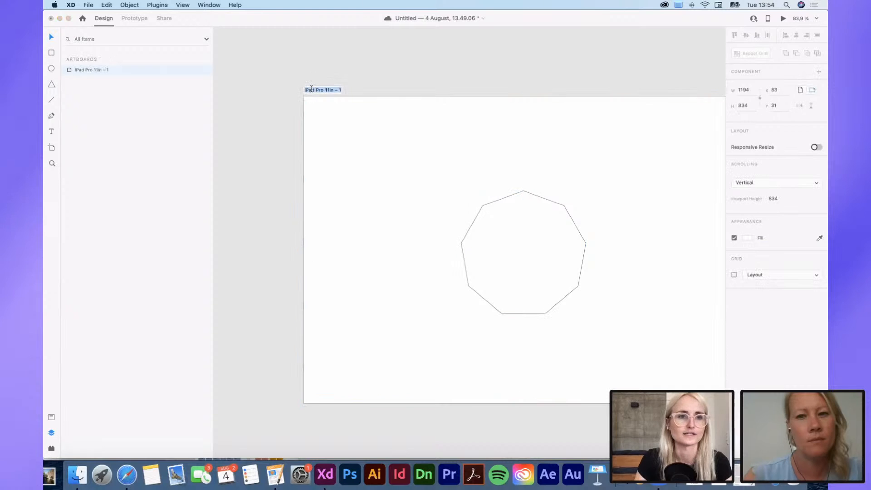
{"action": "type", "text": "Homescreen"}
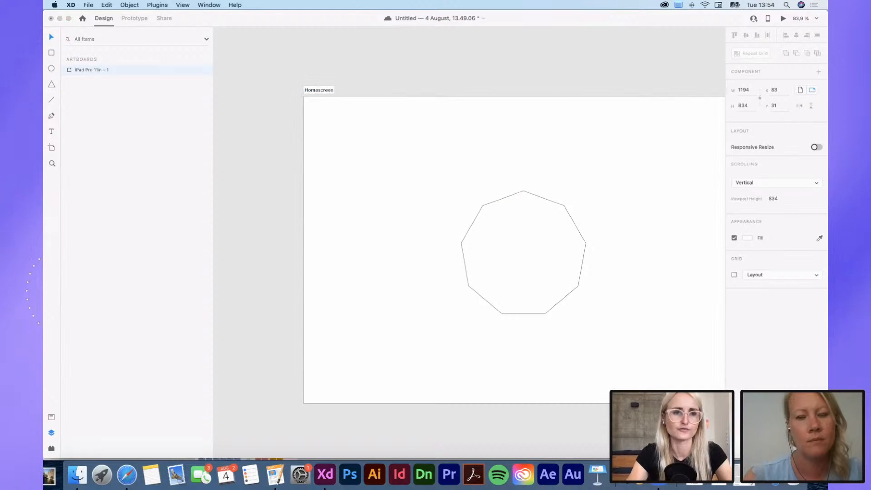
{"action": "key", "text": "Return"}
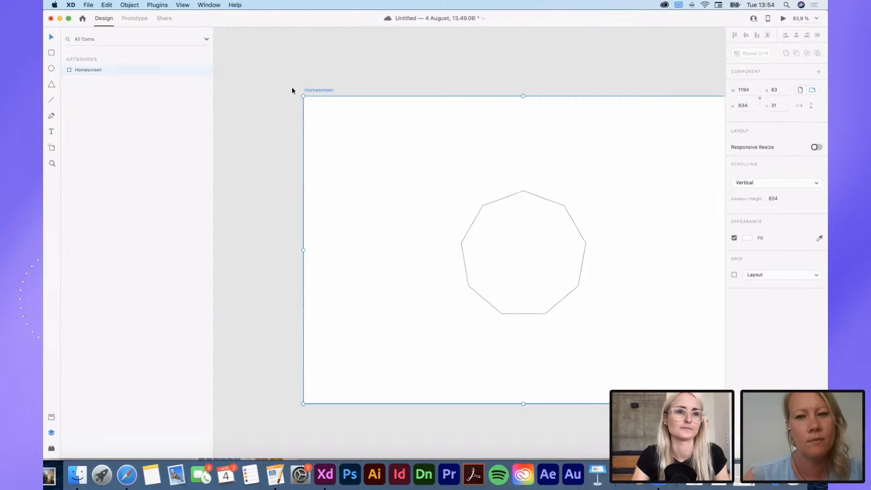
Step: Show the layers contained in the Homescreen artboard and view the whole artboard
{"action": "double_click", "coordinate": [70, 70]}
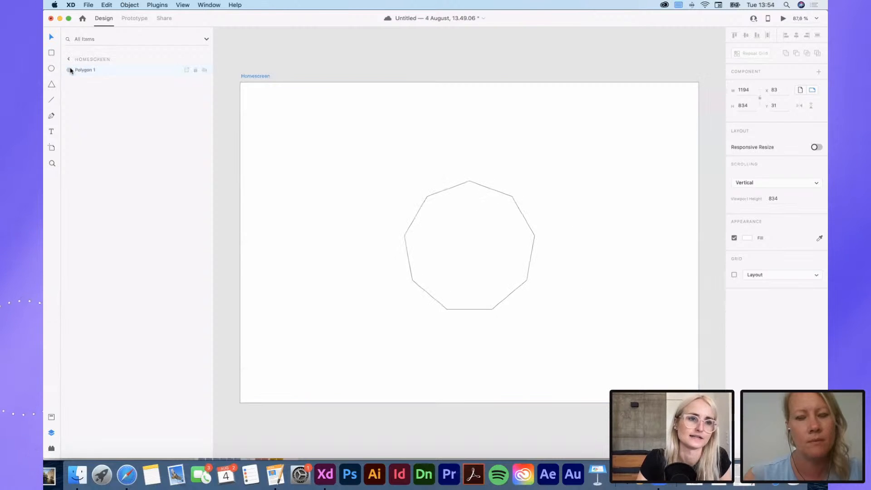
{"action": "scroll", "coordinate": [284, 225], "scroll_direction": "down", "scroll_amount": 5}
{"action": "scroll", "coordinate": [284, 225], "scroll_direction": "left", "scroll_amount": 3}
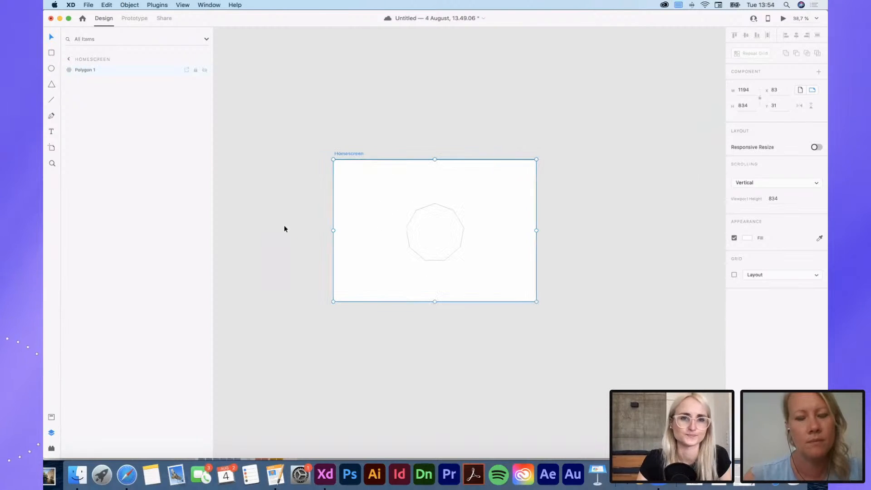
{"action": "scroll", "coordinate": [284, 225], "scroll_direction": "right", "scroll_amount": 3}
Step: Show the document assets, browse the cloud documents available for linking, and cancel without linking any
{"action": "left_click", "coordinate": [52, 418]}
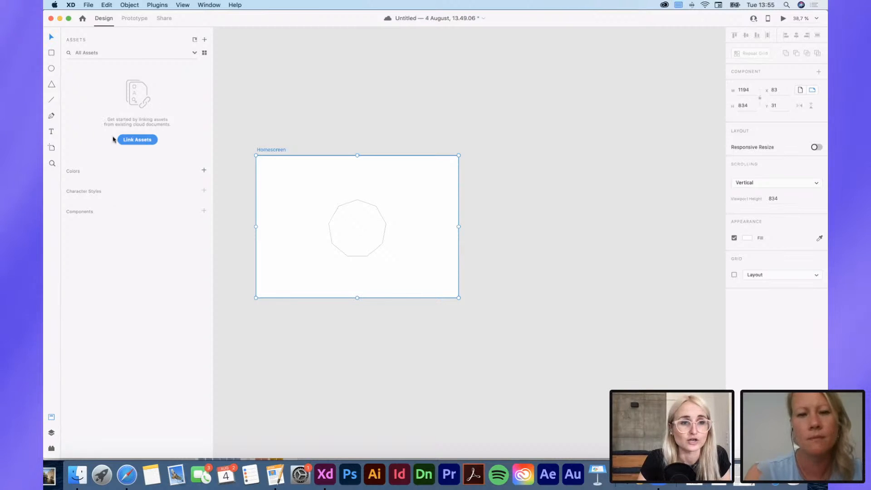
{"action": "left_click", "coordinate": [139, 139]}
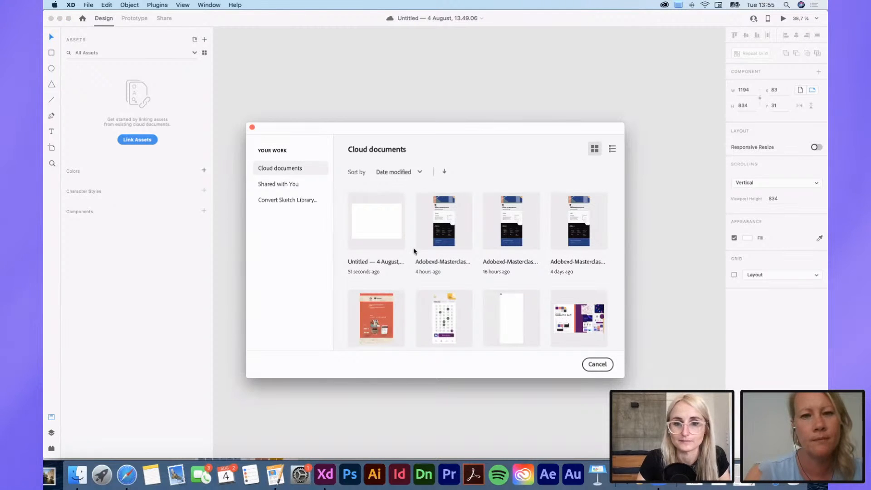
{"action": "scroll", "coordinate": [414, 251], "scroll_direction": "down", "scroll_amount": 10}
{"action": "scroll", "coordinate": [438, 257], "scroll_direction": "down", "scroll_amount": 10}
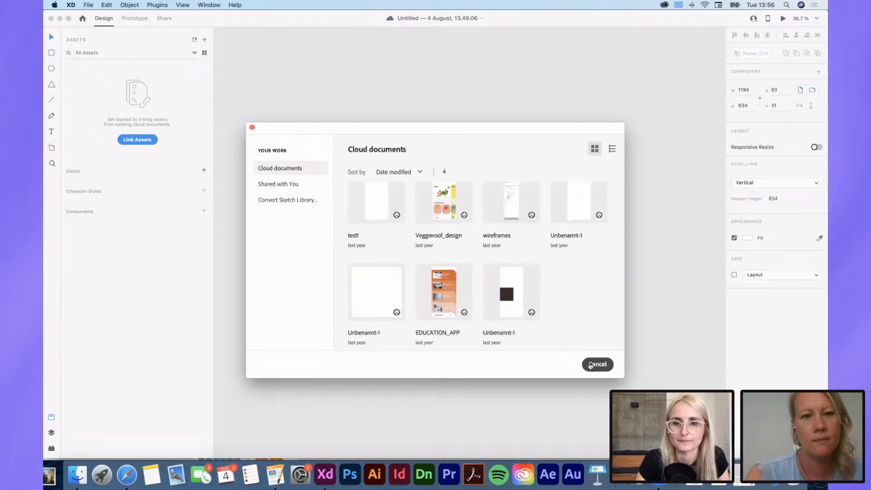
{"action": "left_click", "coordinate": [590, 366]}
Step: Uncover the window behind the untitled document and switch to the Adobexd-Masterclass-travel app_eng_day1 document
{"action": "left_click", "coordinate": [427, 378]}
{"action": "scroll", "coordinate": [427, 378], "scroll_direction": "down", "scroll_amount": 4}
{"action": "scroll", "coordinate": [431, 372], "scroll_direction": "left", "scroll_amount": 1}
{"action": "scroll", "coordinate": [433, 370], "scroll_direction": "down", "scroll_amount": 1}
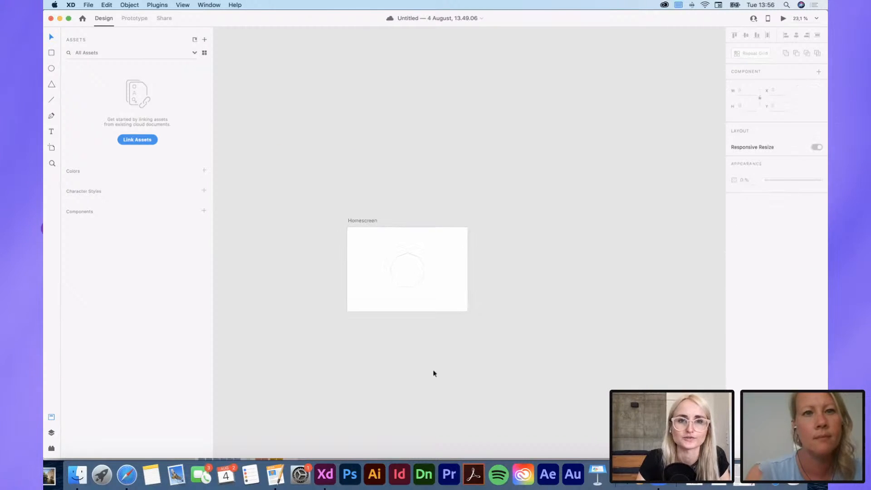
{"action": "scroll", "coordinate": [460, 329], "scroll_direction": "up", "scroll_amount": 3}
{"action": "mouse_move", "coordinate": [236, 21]}
{"action": "left_mouse_down"}
{"action": "mouse_move", "coordinate": [230, 45]}
{"action": "mouse_move", "coordinate": [230, 37]}
{"action": "left_mouse_up"}
{"action": "left_click", "coordinate": [389, 283]}
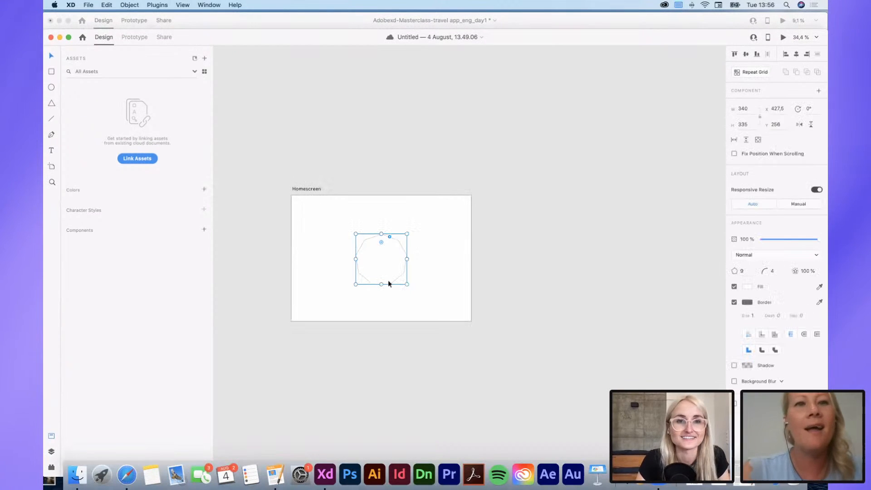
{"action": "left_click", "coordinate": [421, 246]}
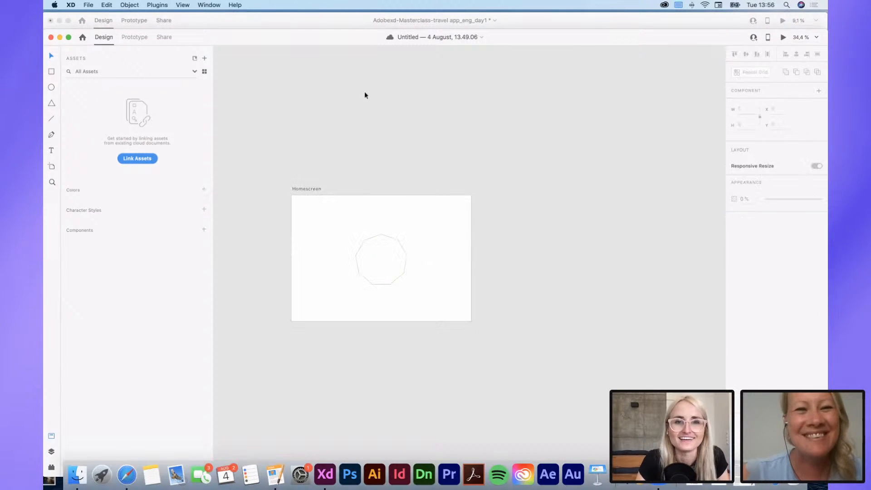
{"action": "left_click", "coordinate": [215, 19]}
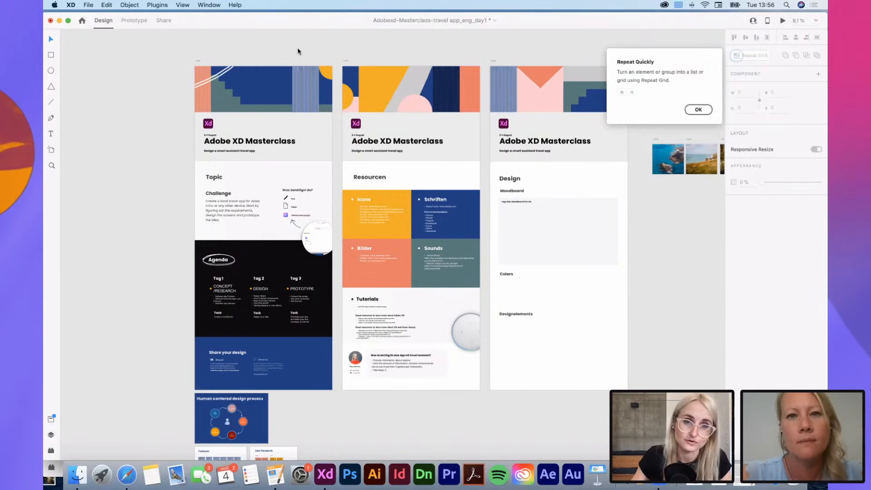
Step: Examine the agenda, design sharing section, Human centered design process, Features and User Research in the masterclass document
{"action": "scroll", "coordinate": [210, 370], "scroll_direction": "up", "scroll_amount": 5}
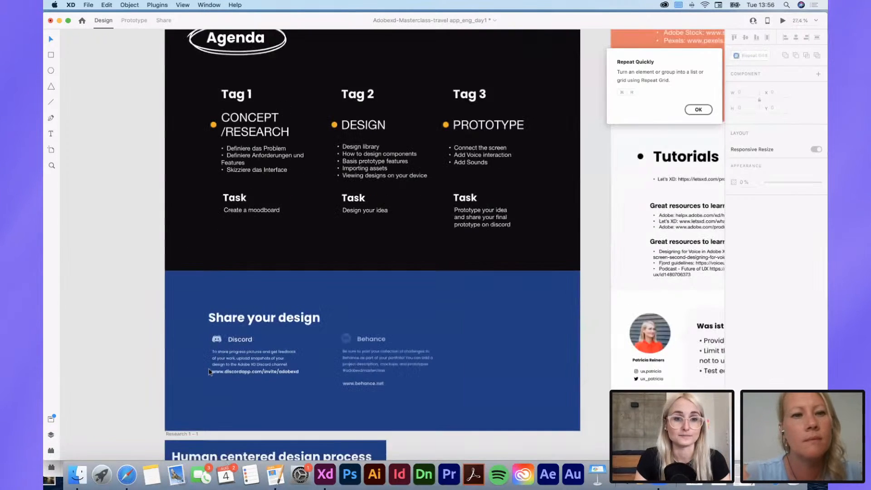
{"action": "scroll", "coordinate": [209, 372], "scroll_direction": "down", "scroll_amount": 7}
{"action": "scroll", "coordinate": [211, 373], "scroll_direction": "up", "scroll_amount": 2}
{"action": "scroll", "coordinate": [222, 390], "scroll_direction": "up", "scroll_amount": 5}
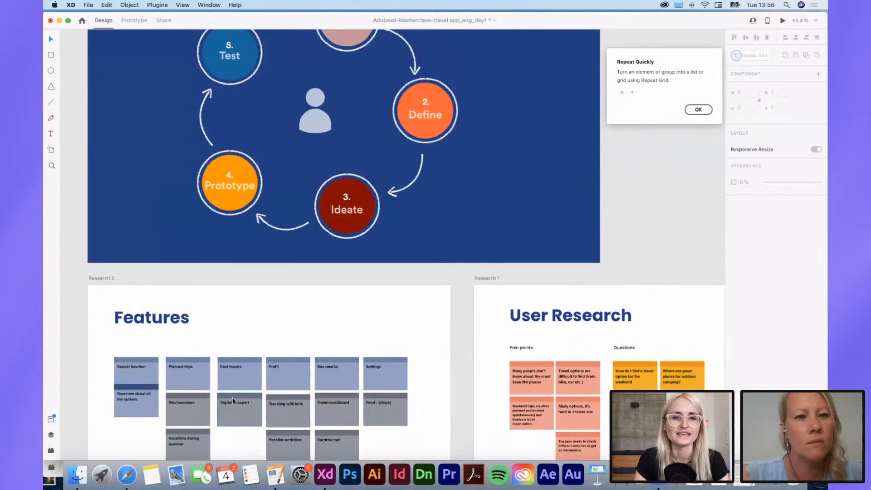
{"action": "left_click", "coordinate": [356, 228]}
{"action": "scroll", "coordinate": [359, 228], "scroll_direction": "down", "scroll_amount": 6}
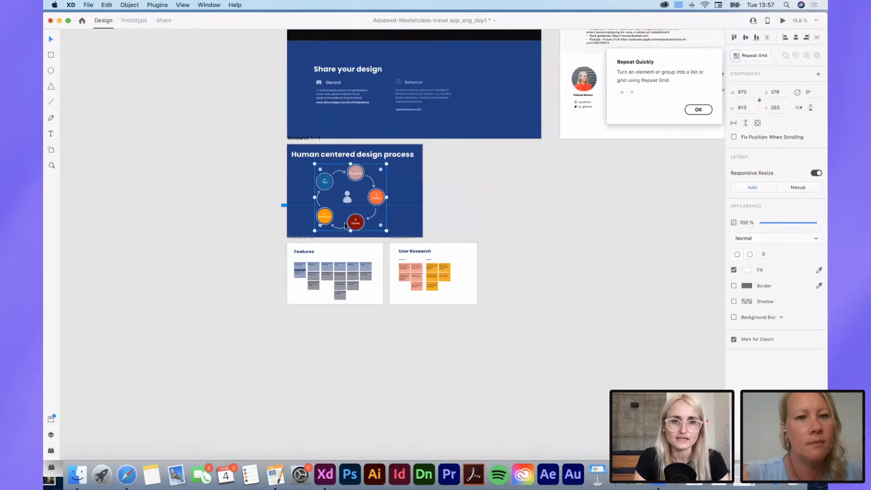
Step: Examine the Adobe masterclass topic artboard, from its header graphics to the travel app challenge and required materials
{"action": "scroll", "coordinate": [345, 224], "scroll_direction": "up", "scroll_amount": 10}
{"action": "scroll", "coordinate": [344, 222], "scroll_direction": "up", "scroll_amount": 5}
{"action": "scroll", "coordinate": [463, 247], "scroll_direction": "up", "scroll_amount": 3}
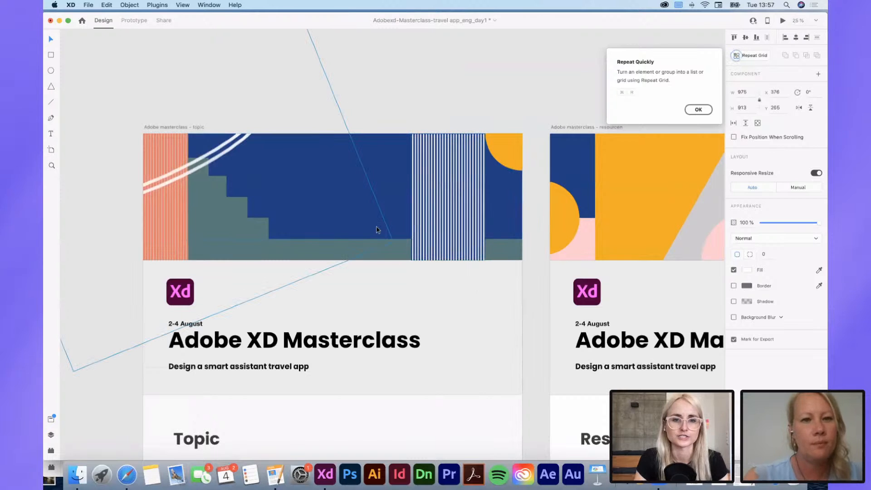
{"action": "left_click", "coordinate": [383, 247]}
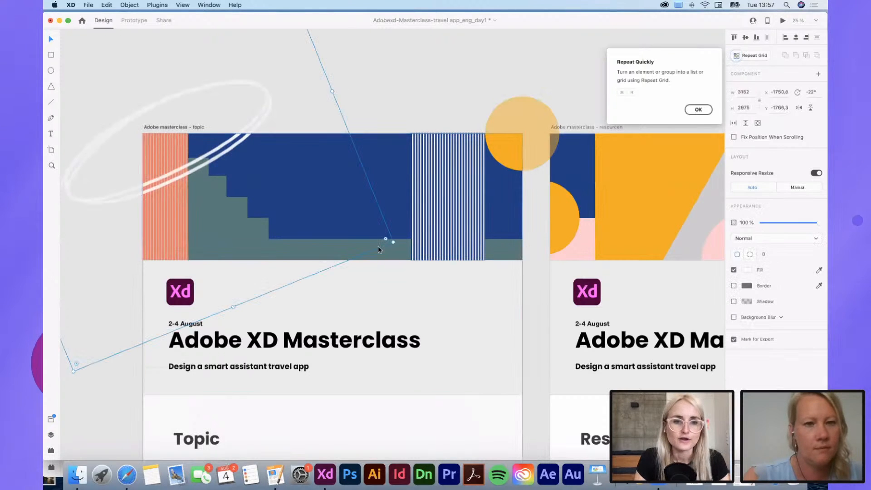
{"action": "scroll", "coordinate": [365, 271], "scroll_direction": "down", "scroll_amount": 5}
{"action": "scroll", "coordinate": [370, 332], "scroll_direction": "up", "scroll_amount": 4}
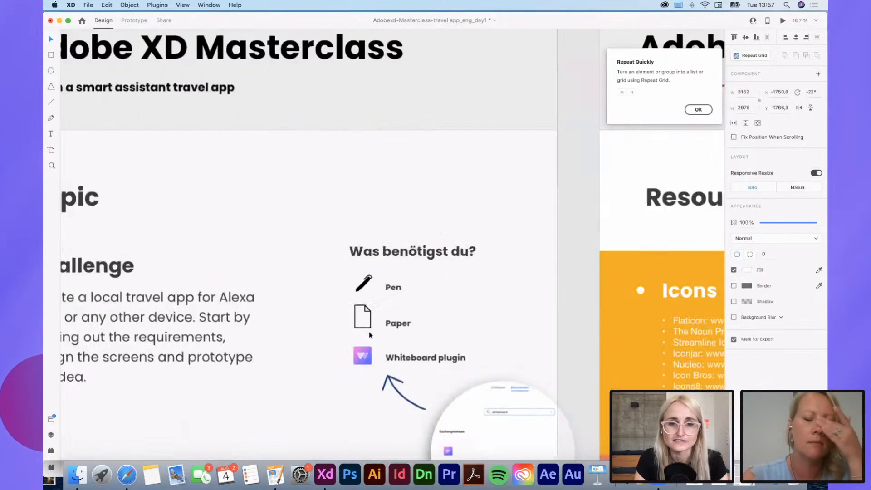
Step: Select the Whiteboard plugin icon on the topic artboard and show the editing options available for it
{"action": "double_click", "coordinate": [356, 376]}
{"action": "scroll", "coordinate": [355, 376], "scroll_direction": "down", "scroll_amount": 4}
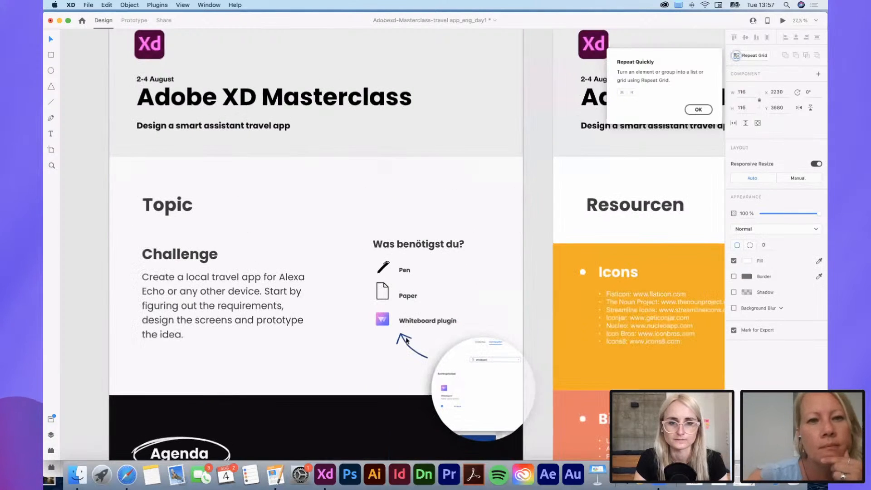
{"action": "right_click", "coordinate": [385, 324]}
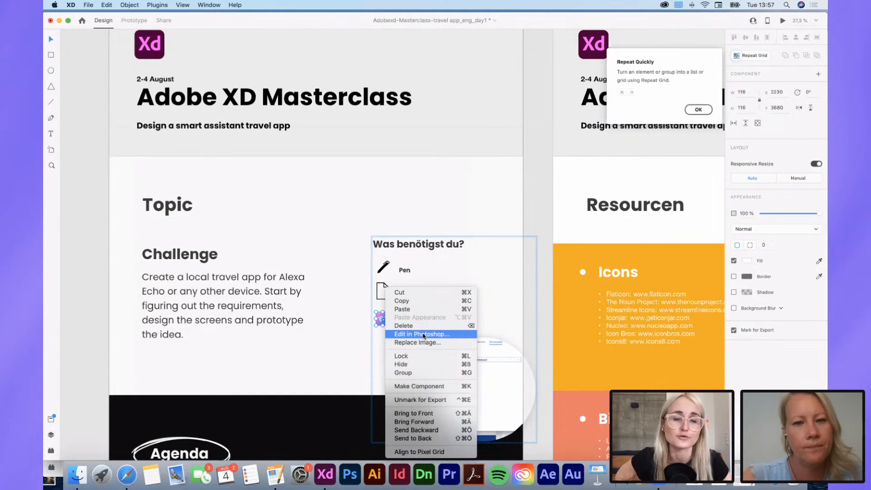
Step: Dismiss the icon's options, view the Presentation library's graphics in an enlarged CC Libraries window, and close that window
{"action": "left_click", "coordinate": [462, 222]}
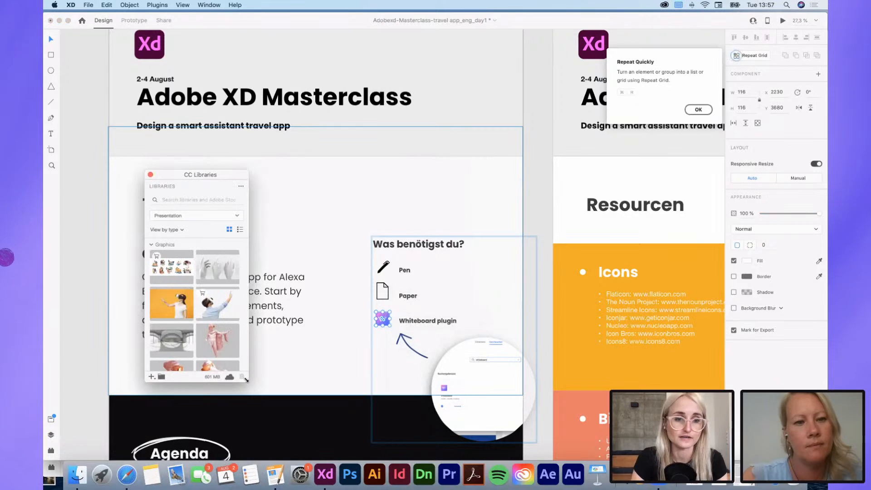
{"action": "left_click_drag", "start_coordinate": [248, 382], "coordinate": [469, 417]}
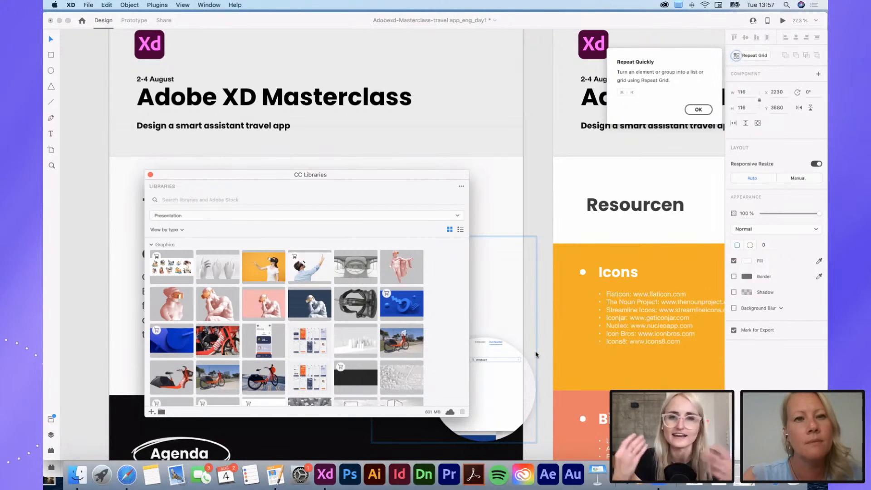
{"action": "left_click", "coordinate": [150, 175]}
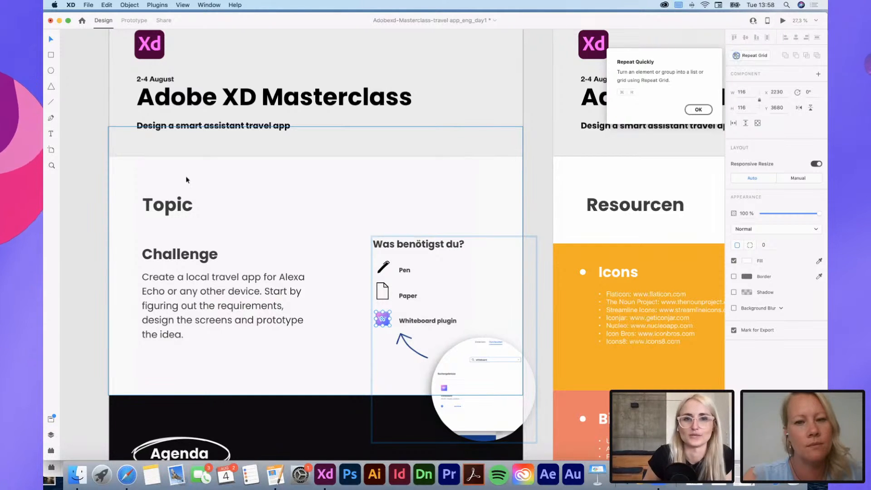
Step: Deselect the Whiteboard plugin icon and examine all artboards of the masterclass document in overview
{"action": "scroll", "coordinate": [365, 185], "scroll_direction": "down", "scroll_amount": 5}
{"action": "scroll", "coordinate": [365, 185], "scroll_direction": "right", "scroll_amount": 3}
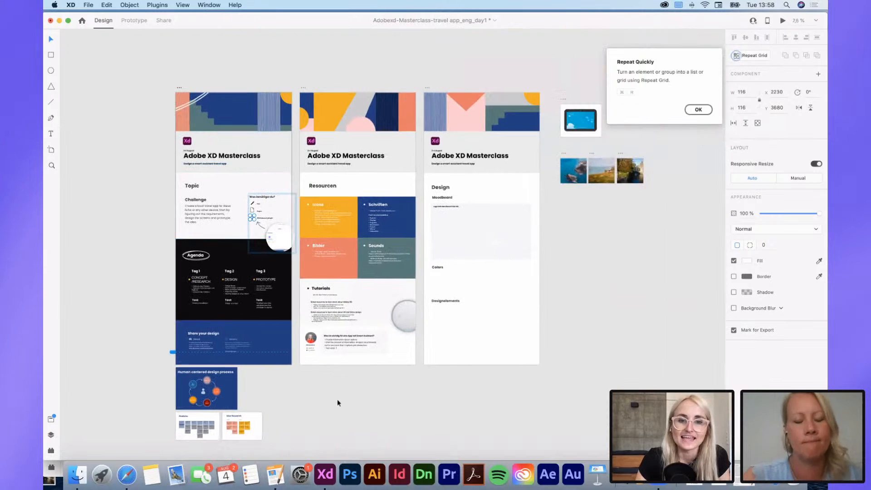
{"action": "left_click", "coordinate": [330, 423]}
{"action": "scroll", "coordinate": [330, 424], "scroll_direction": "down", "scroll_amount": 5}
{"action": "scroll", "coordinate": [331, 423], "scroll_direction": "up", "scroll_amount": 10}
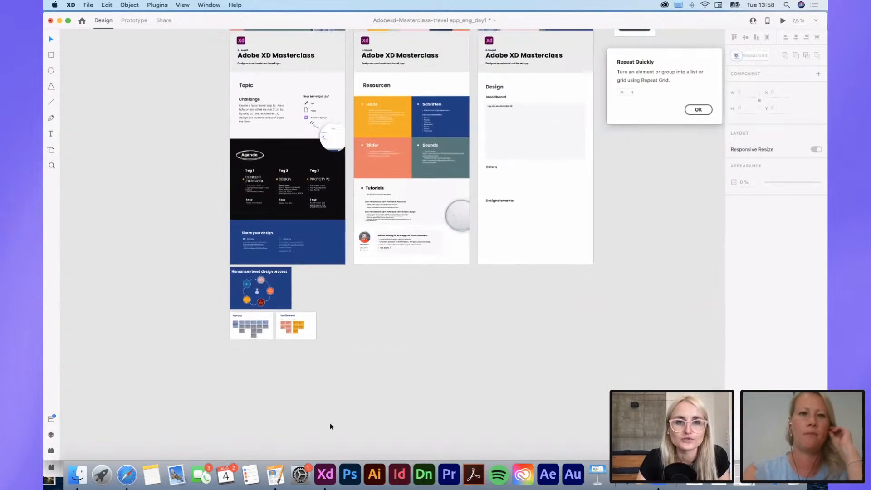
{"action": "scroll", "coordinate": [331, 423], "scroll_direction": "right", "scroll_amount": 2}
{"action": "scroll", "coordinate": [355, 423], "scroll_direction": "up", "scroll_amount": 3}
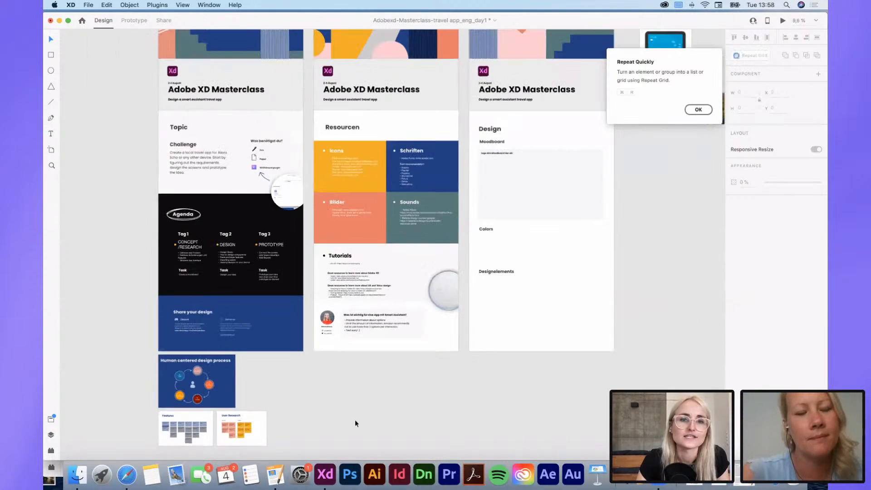
{"action": "scroll", "coordinate": [355, 421], "scroll_direction": "down", "scroll_amount": 2}
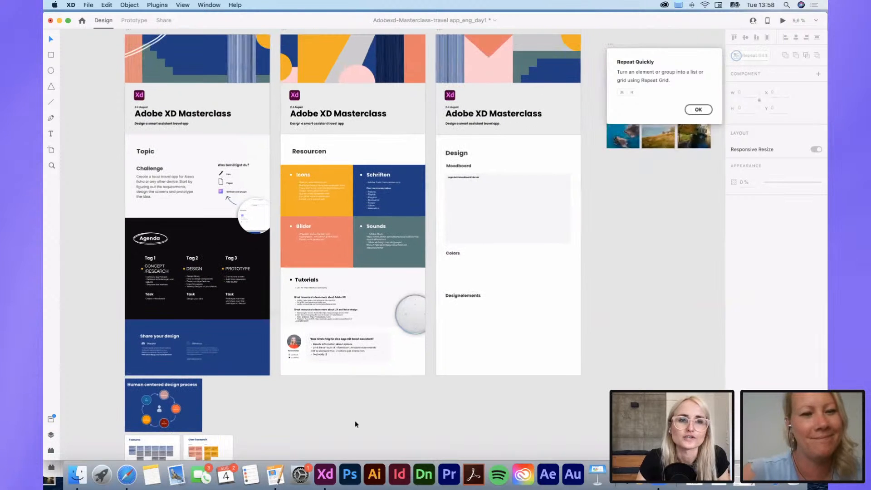
Step: Open the Wireframes UI kit page in the browser, then reposition and enlarge the browser window
{"action": "left_click", "coordinate": [89, 5]}
{"action": "mouse_move", "coordinate": [113, 51]}
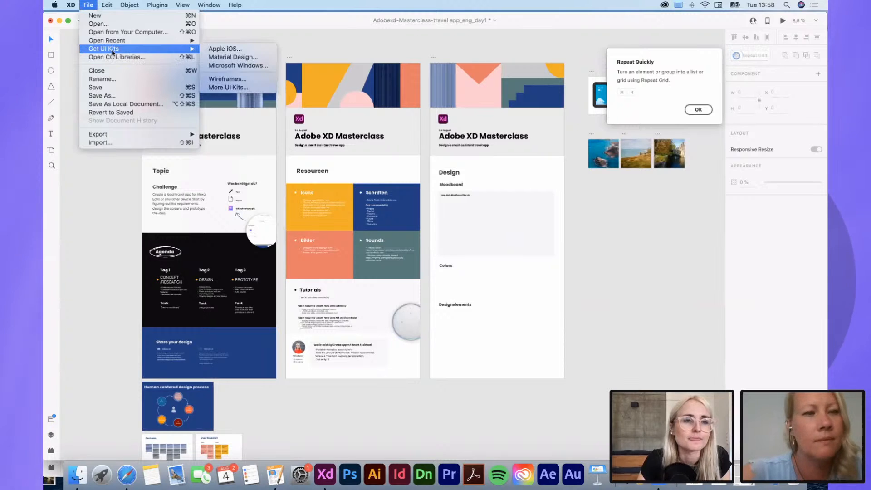
{"action": "left_click", "coordinate": [118, 17]}
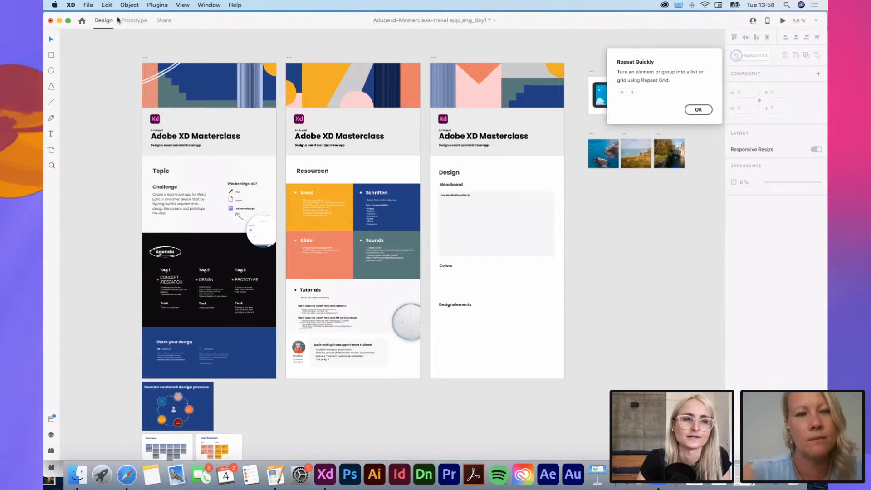
{"action": "left_click", "coordinate": [85, 5]}
{"action": "mouse_move", "coordinate": [99, 52]}
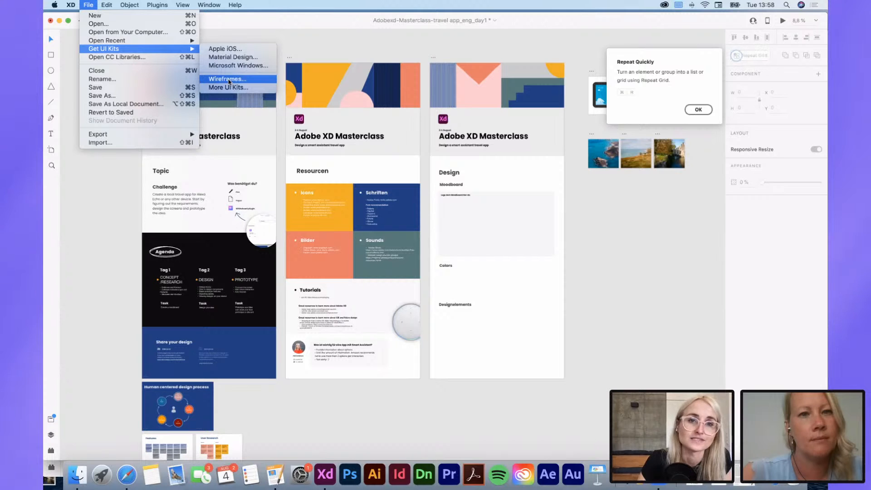
{"action": "left_click", "coordinate": [228, 80]}
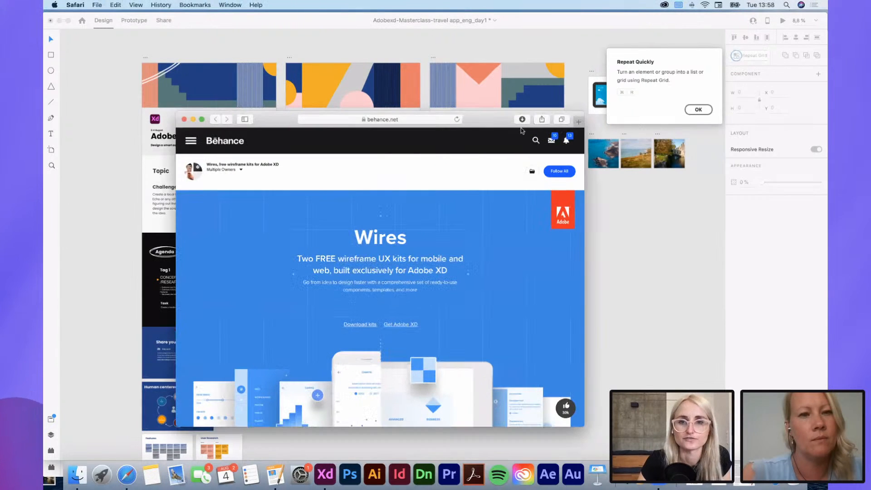
{"action": "left_click_drag", "start_coordinate": [494, 115], "coordinate": [516, 79]}
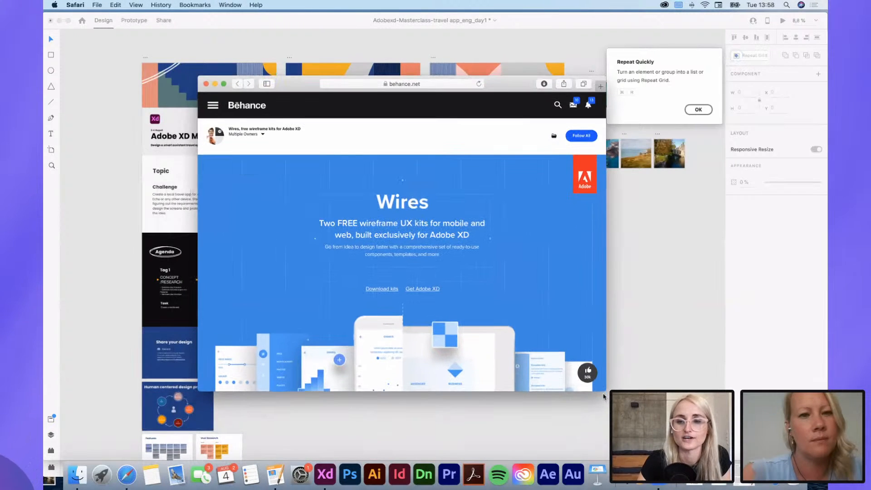
{"action": "left_click_drag", "start_coordinate": [604, 397], "coordinate": [702, 445]}
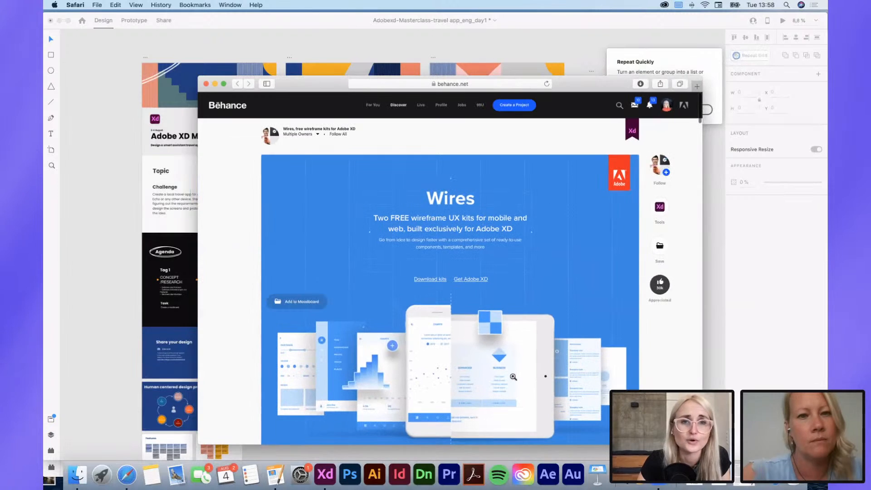
Step: Examine the Wires project page on Behance, from its kit previews to the comments, and minimize the browser window
{"action": "scroll", "coordinate": [513, 377], "scroll_direction": "down", "scroll_amount": 15}
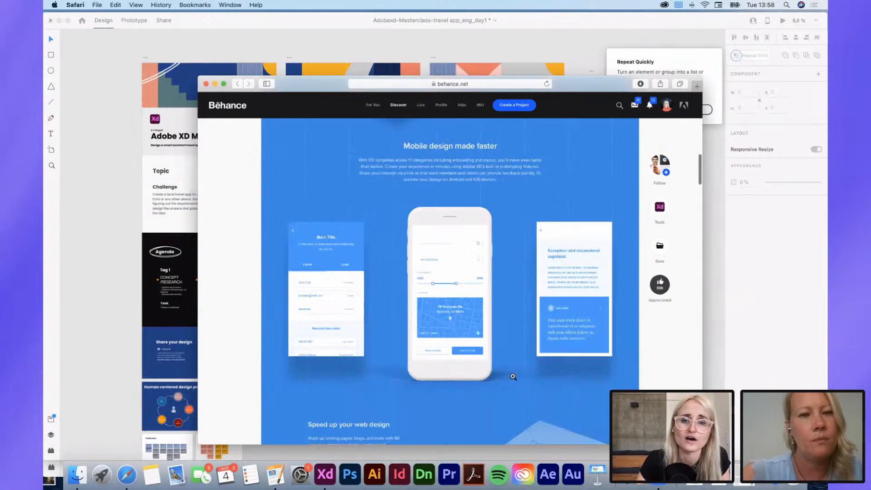
{"action": "scroll", "coordinate": [512, 376], "scroll_direction": "down", "scroll_amount": 20}
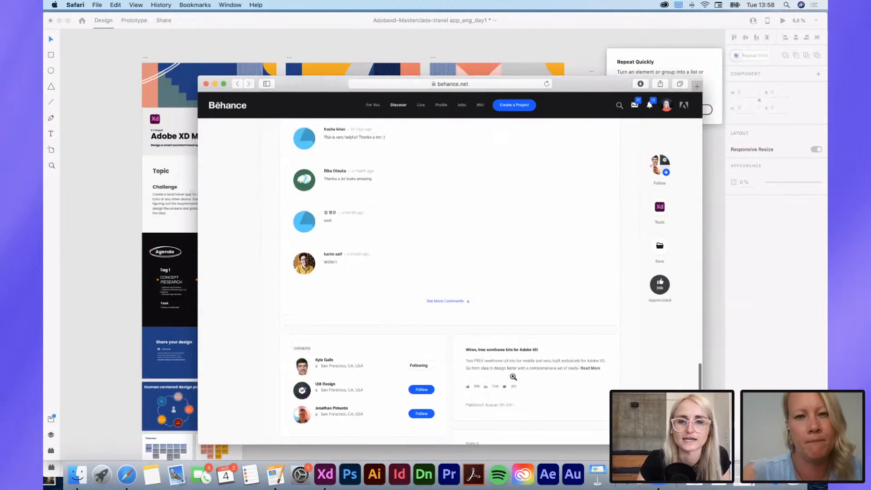
{"action": "scroll", "coordinate": [513, 376], "scroll_direction": "up", "scroll_amount": 15}
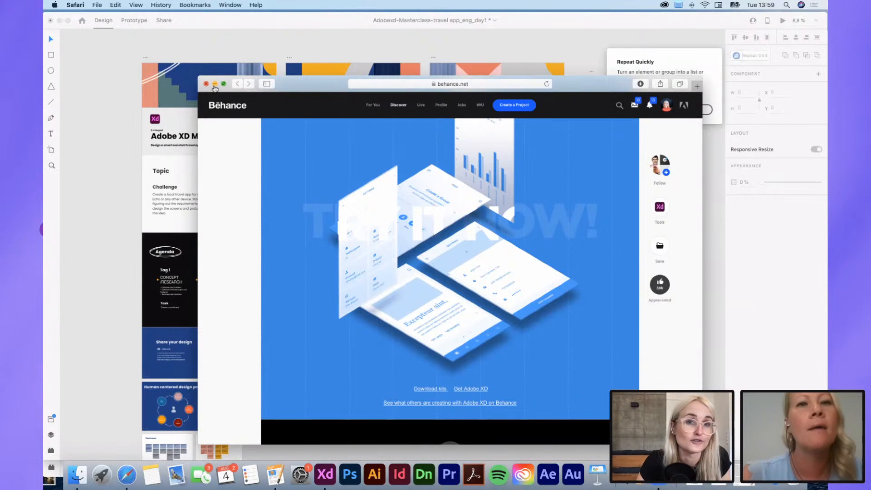
{"action": "scroll", "coordinate": [406, 250], "scroll_direction": "down", "scroll_amount": 10}
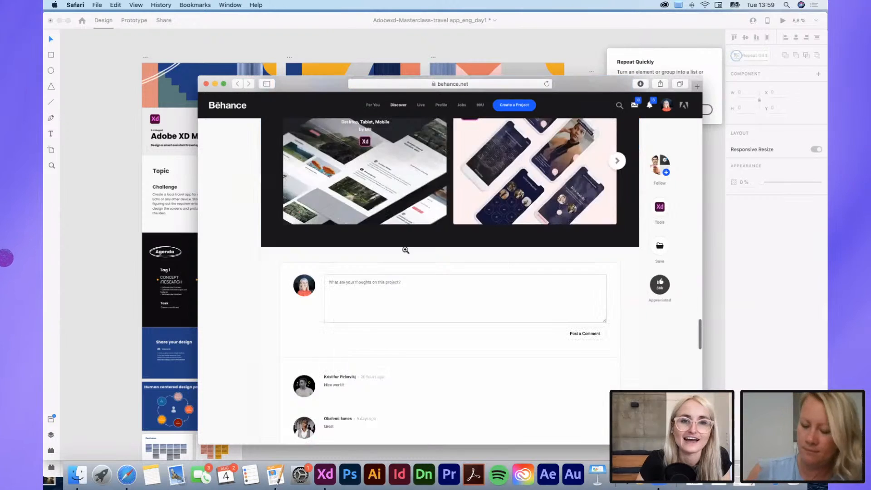
{"action": "scroll", "coordinate": [406, 250], "scroll_direction": "up", "scroll_amount": 15}
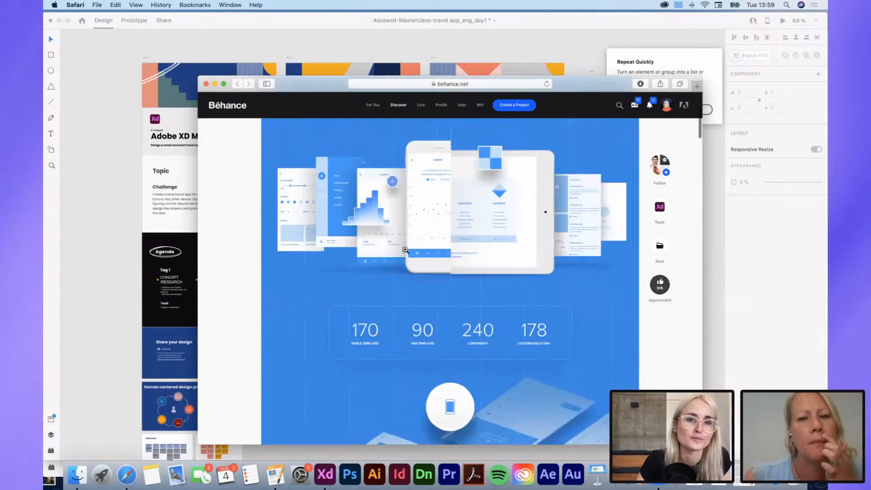
{"action": "scroll", "coordinate": [406, 250], "scroll_direction": "up", "scroll_amount": 5}
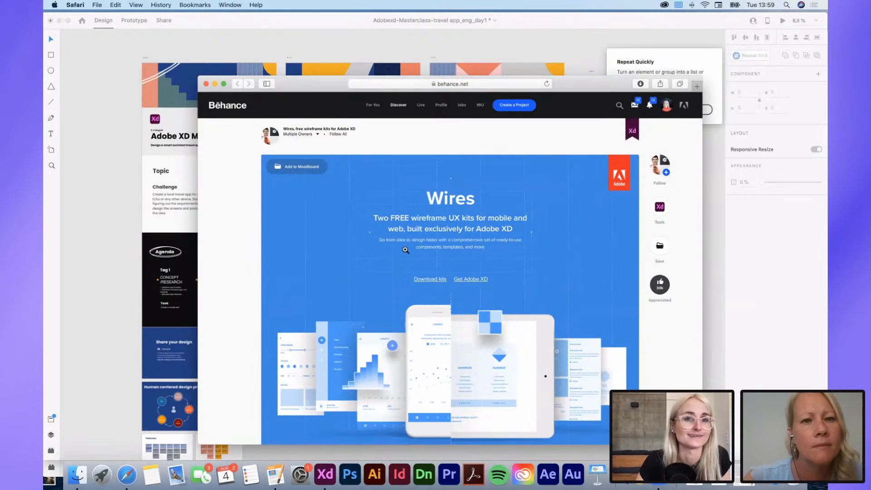
{"action": "left_click", "coordinate": [216, 84]}
Step: Reopen the Wireframes UI kit page from the masterclass document, look through its content again, and minimize the browser
{"action": "scroll", "coordinate": [561, 260], "scroll_direction": "down", "scroll_amount": 3}
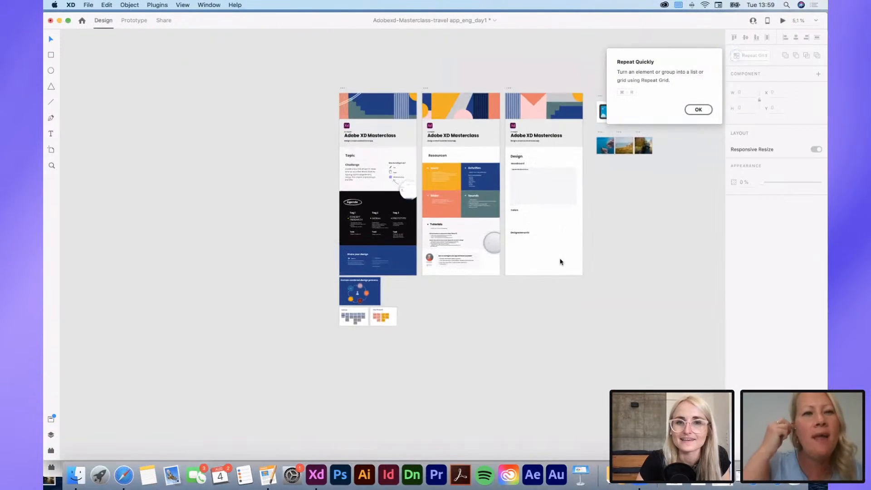
{"action": "scroll", "coordinate": [562, 262], "scroll_direction": "up", "scroll_amount": 2}
{"action": "scroll", "coordinate": [561, 262], "scroll_direction": "right", "scroll_amount": 2}
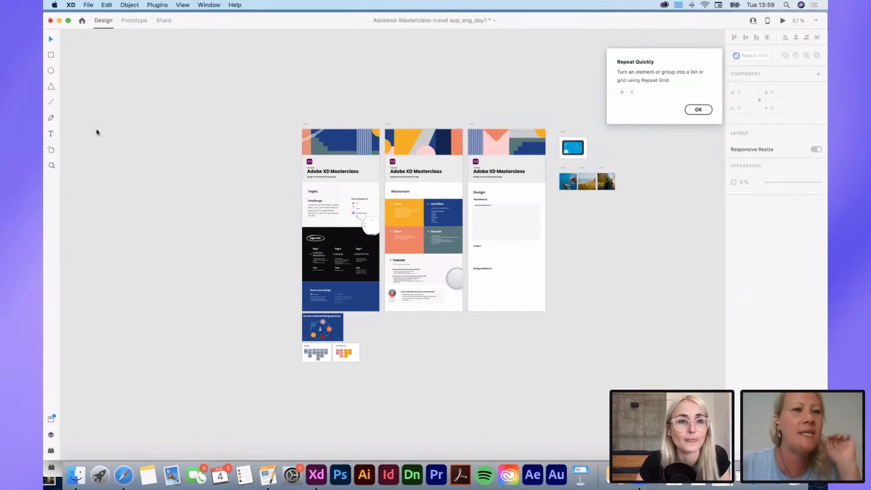
{"action": "left_click", "coordinate": [87, 4]}
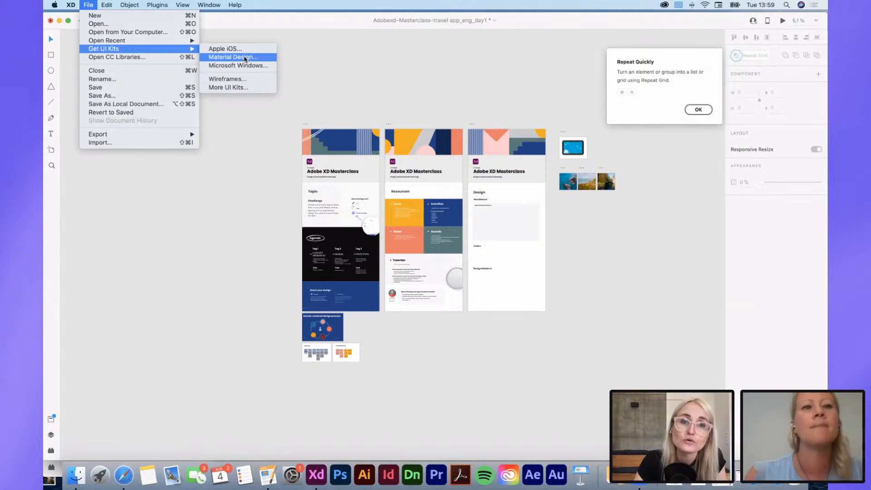
{"action": "left_click", "coordinate": [242, 82]}
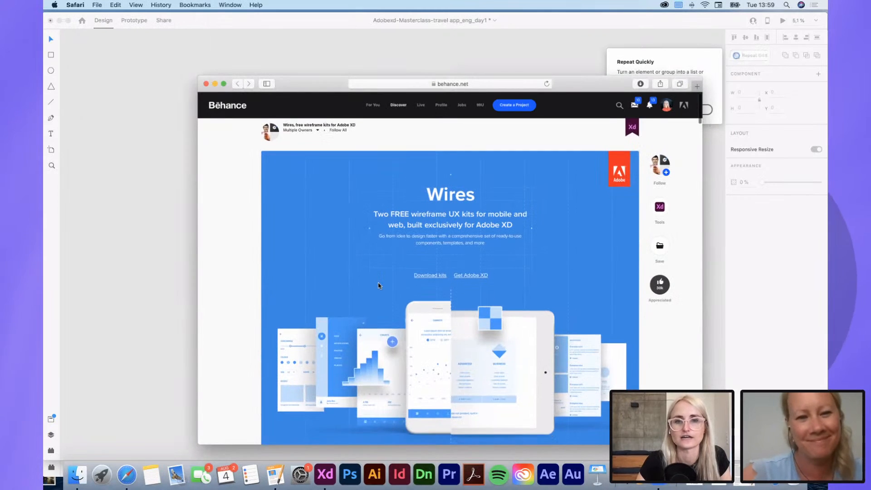
{"action": "scroll", "coordinate": [379, 286], "scroll_direction": "down", "scroll_amount": 5}
{"action": "scroll", "coordinate": [379, 285], "scroll_direction": "down", "scroll_amount": 10}
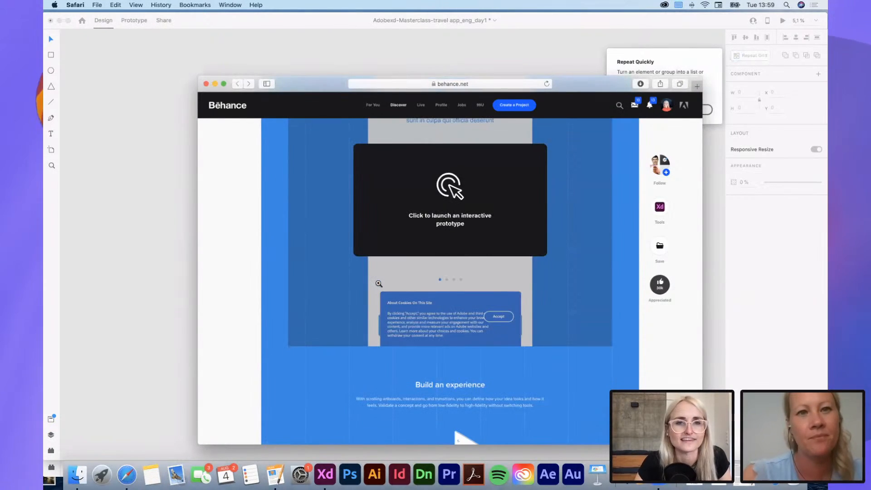
{"action": "scroll", "coordinate": [379, 283], "scroll_direction": "down", "scroll_amount": 10}
{"action": "left_click", "coordinate": [215, 84]}
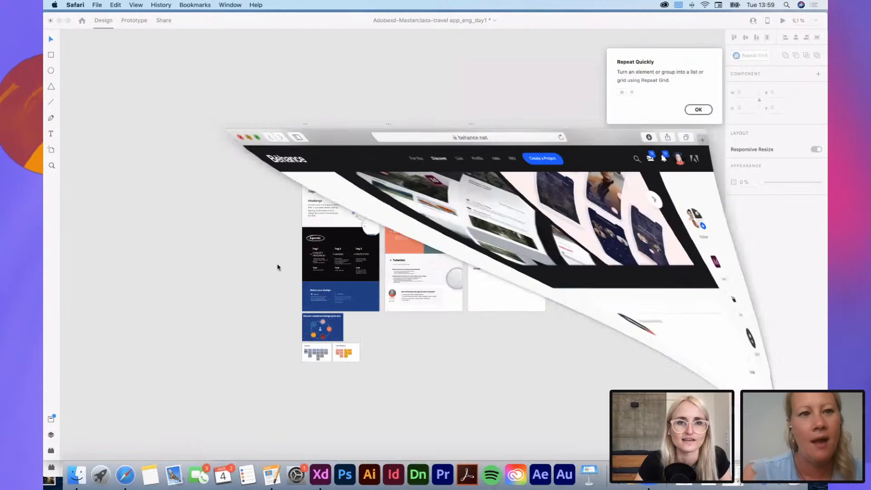
Step: Switch to Finder, view the files in the Desktop folder, and close the Finder window
{"action": "scroll", "coordinate": [247, 293], "scroll_direction": "up", "scroll_amount": 5}
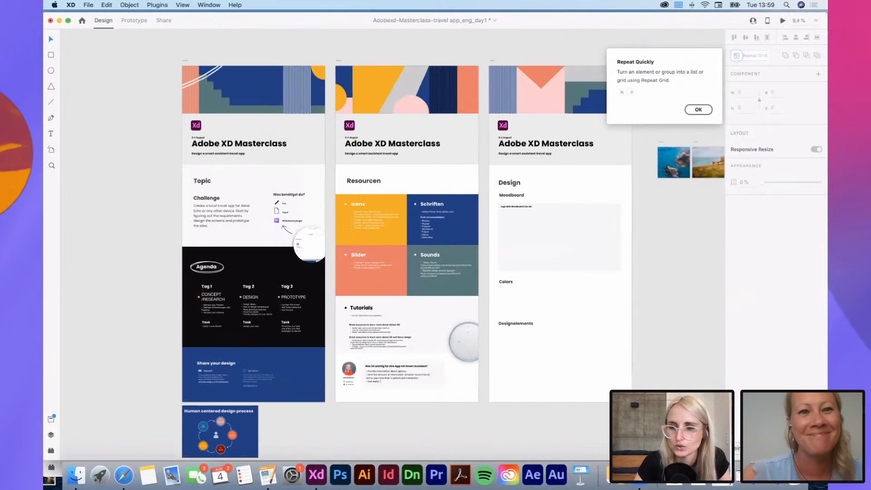
{"action": "left_click", "coordinate": [76, 474]}
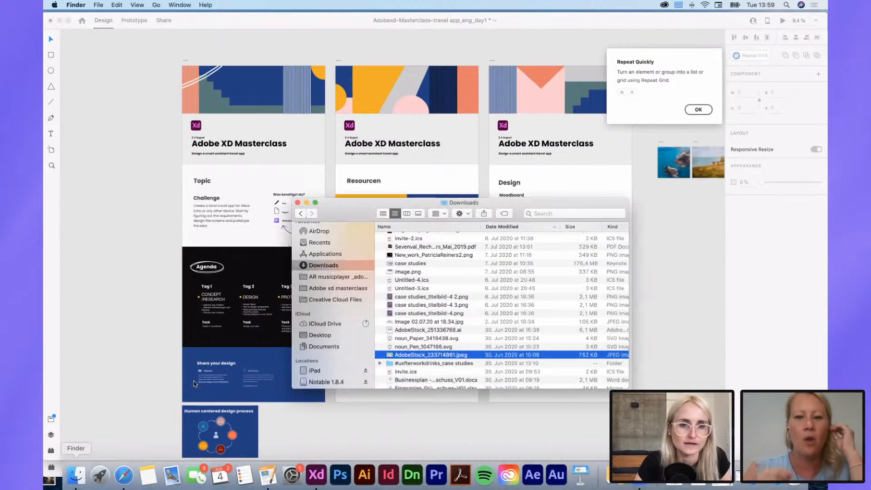
{"action": "left_click", "coordinate": [320, 335]}
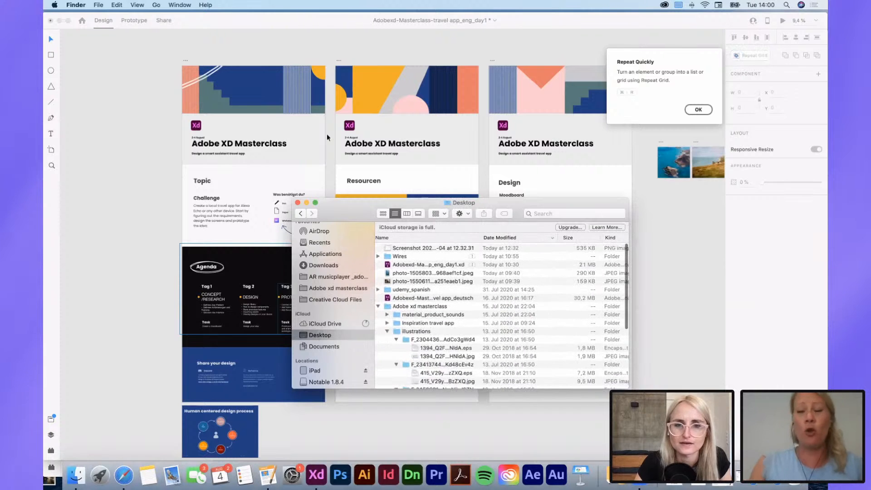
{"action": "left_click", "coordinate": [298, 202]}
Step: Return to the masterclass document and examine the Design artboard's Moodboard, Colors and Designelements sections
{"action": "scroll", "coordinate": [549, 257], "scroll_direction": "left", "scroll_amount": 1}
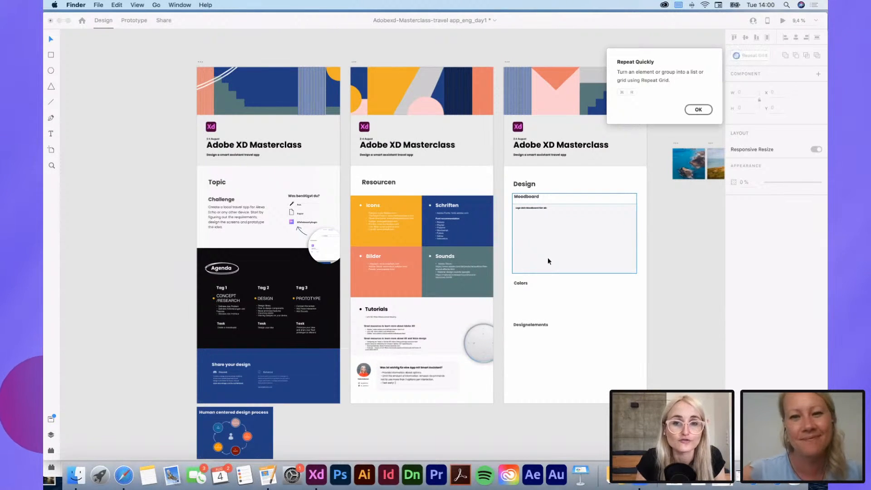
{"action": "left_click", "coordinate": [653, 262]}
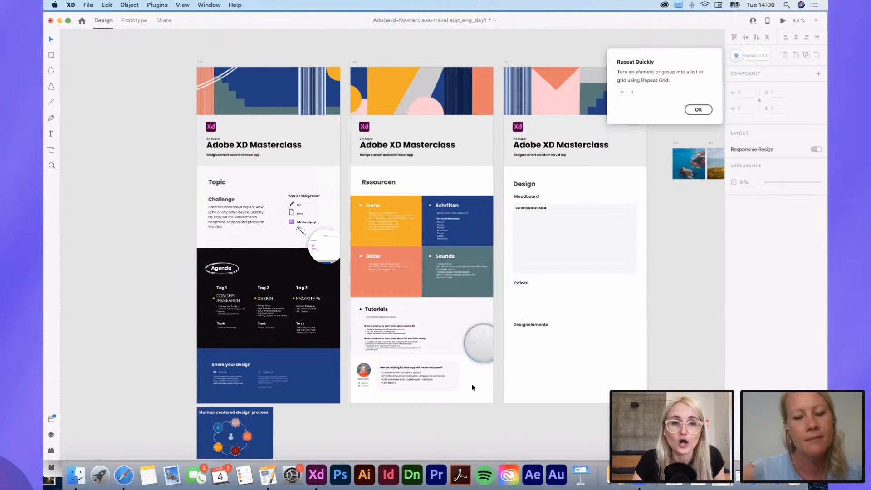
{"action": "scroll", "coordinate": [472, 385], "scroll_direction": "right", "scroll_amount": 4}
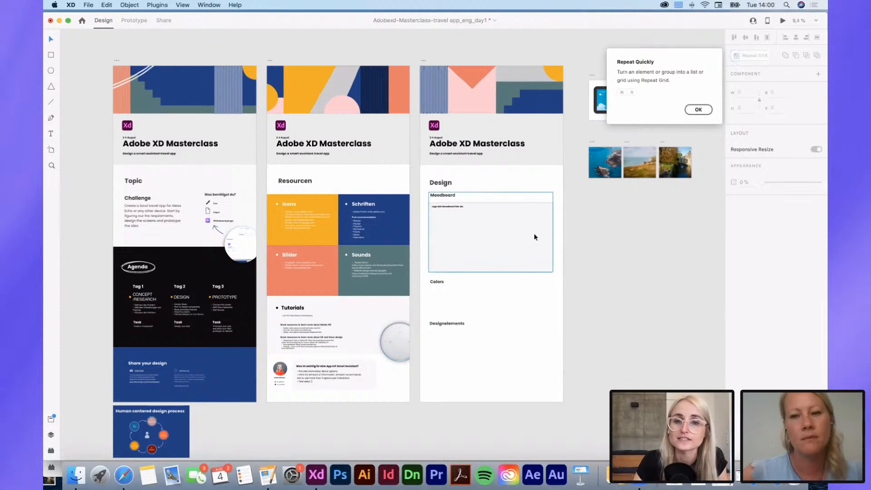
{"action": "scroll", "coordinate": [535, 236], "scroll_direction": "up", "scroll_amount": 5}
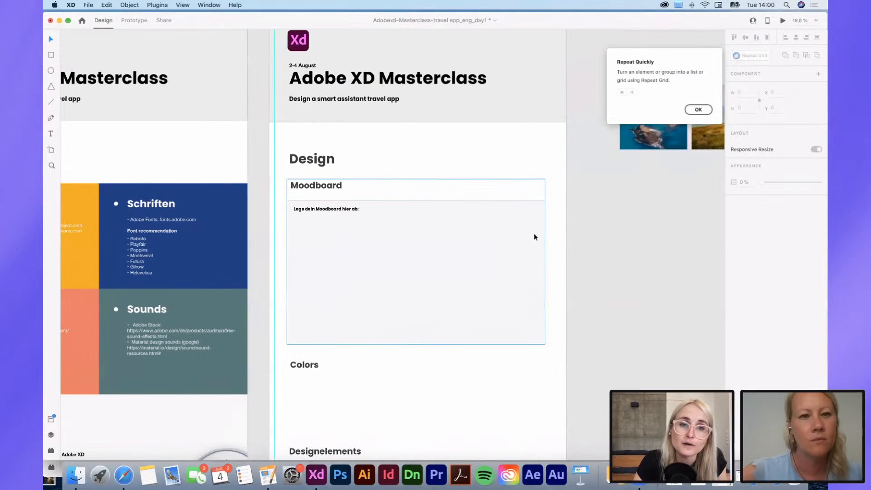
{"action": "scroll", "coordinate": [455, 239], "scroll_direction": "down", "scroll_amount": 2}
{"action": "scroll", "coordinate": [582, 264], "scroll_direction": "down", "scroll_amount": 2}
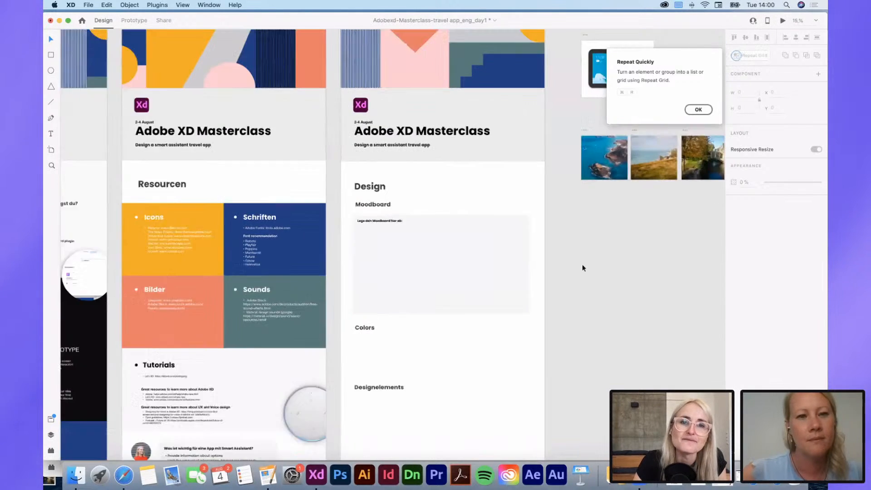